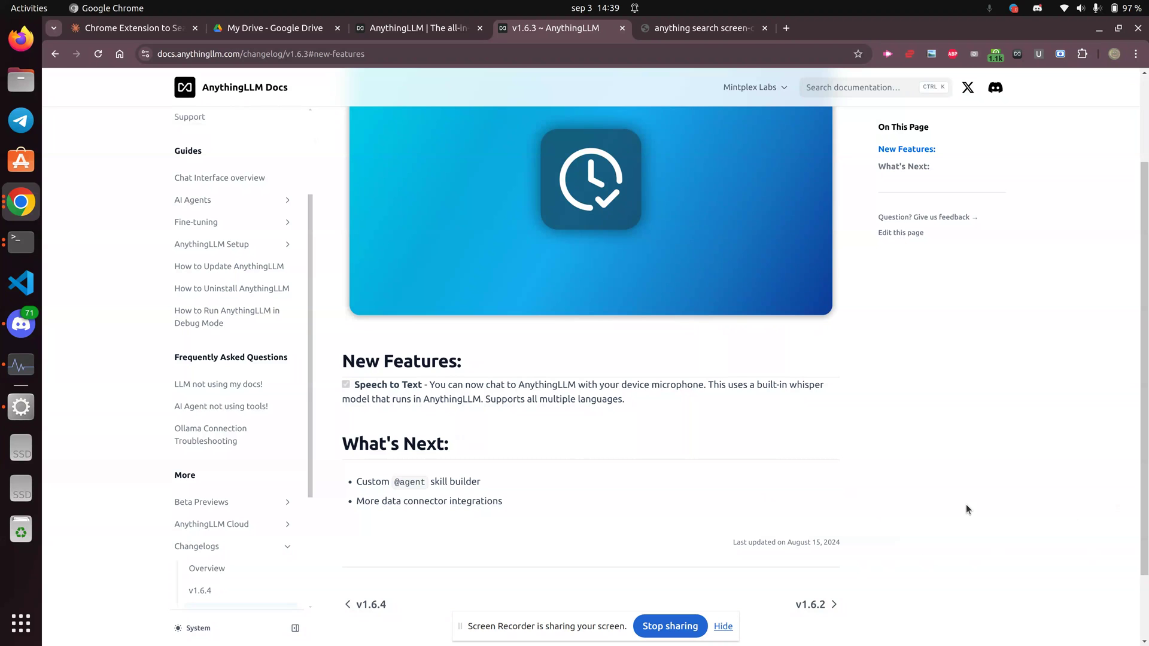
Bring up AnythingLLM and go to its Voice & Speech settings.
key(alt+Tab)
key(alt+Tab)
key(alt+Tab)
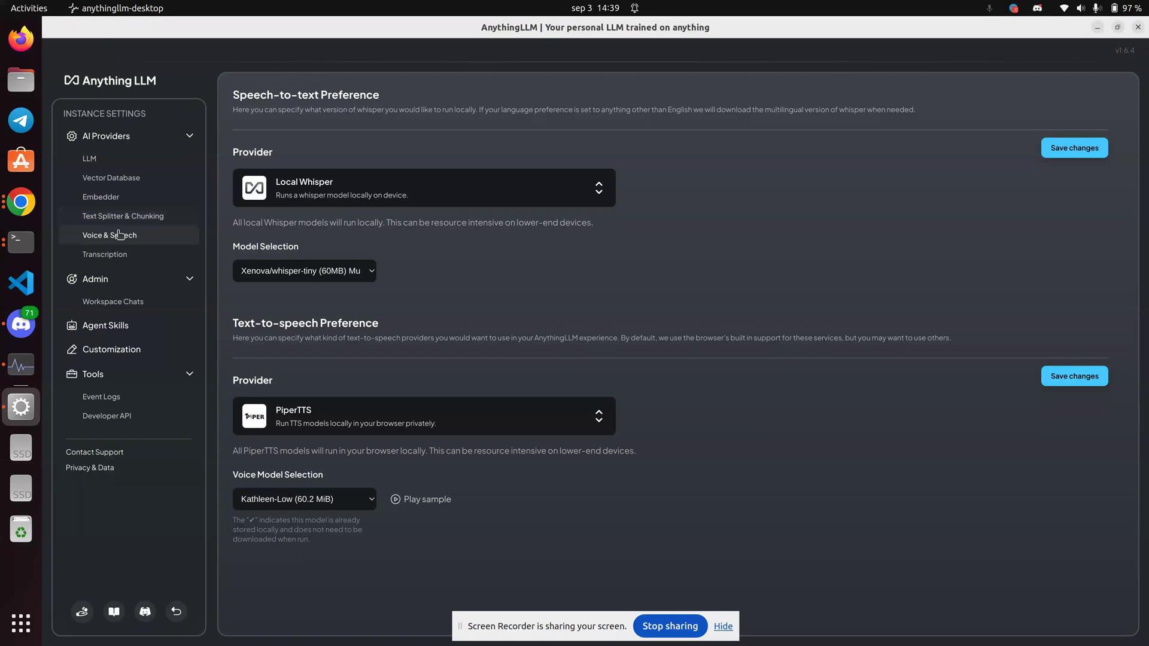
click(177, 610)
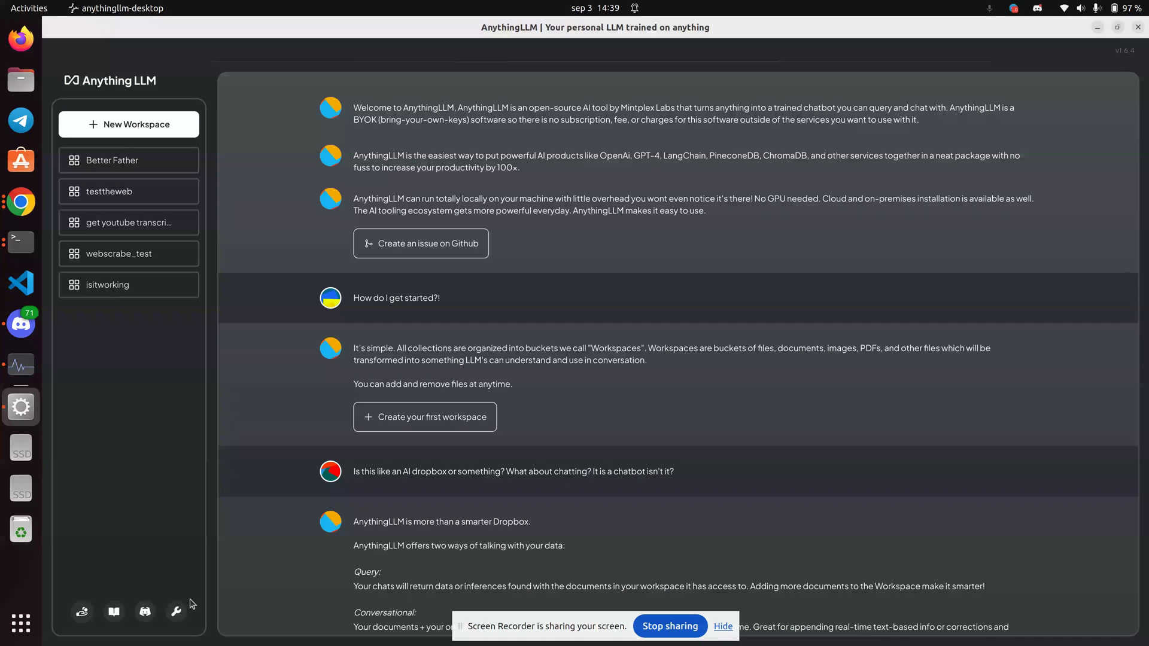
click(177, 611)
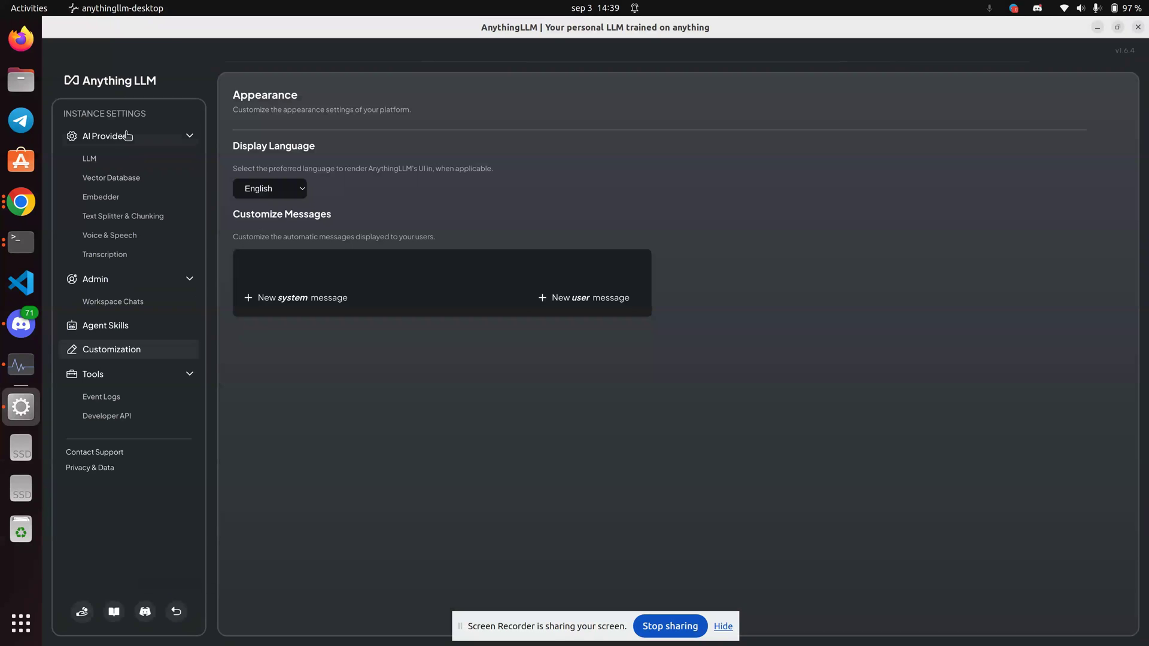
click(124, 239)
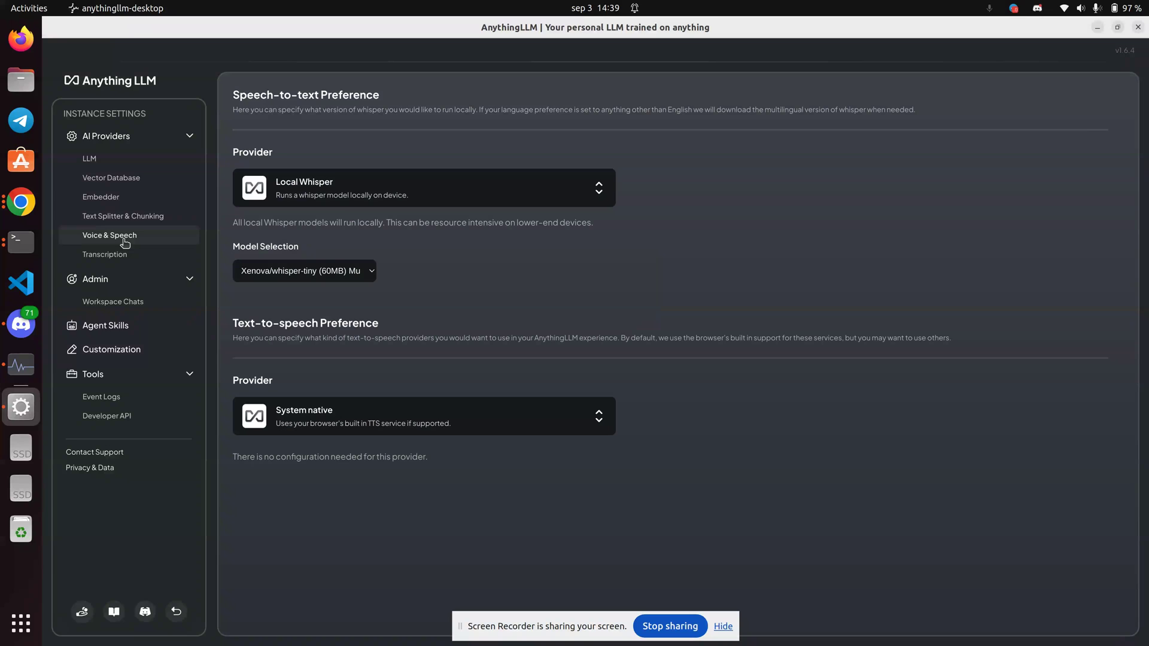
Choose Local Whisper for speech-to-text, keeping the Xenova/whisper-tiny (60MB) Multilingual model.
click(480, 195)
click(405, 219)
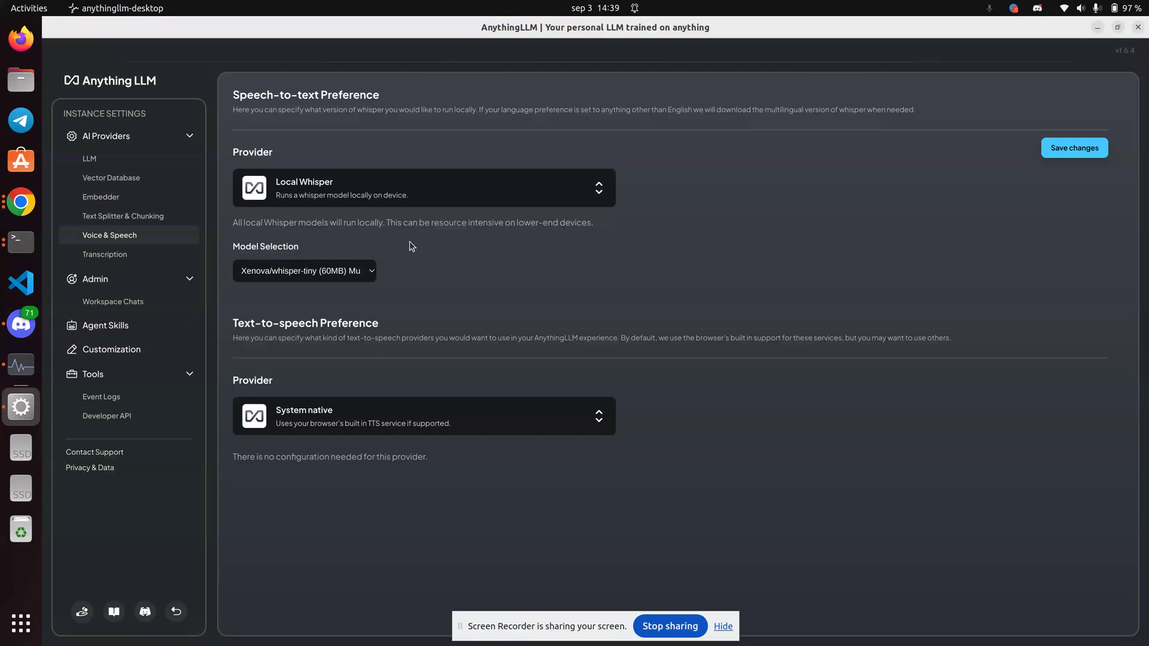
click(303, 280)
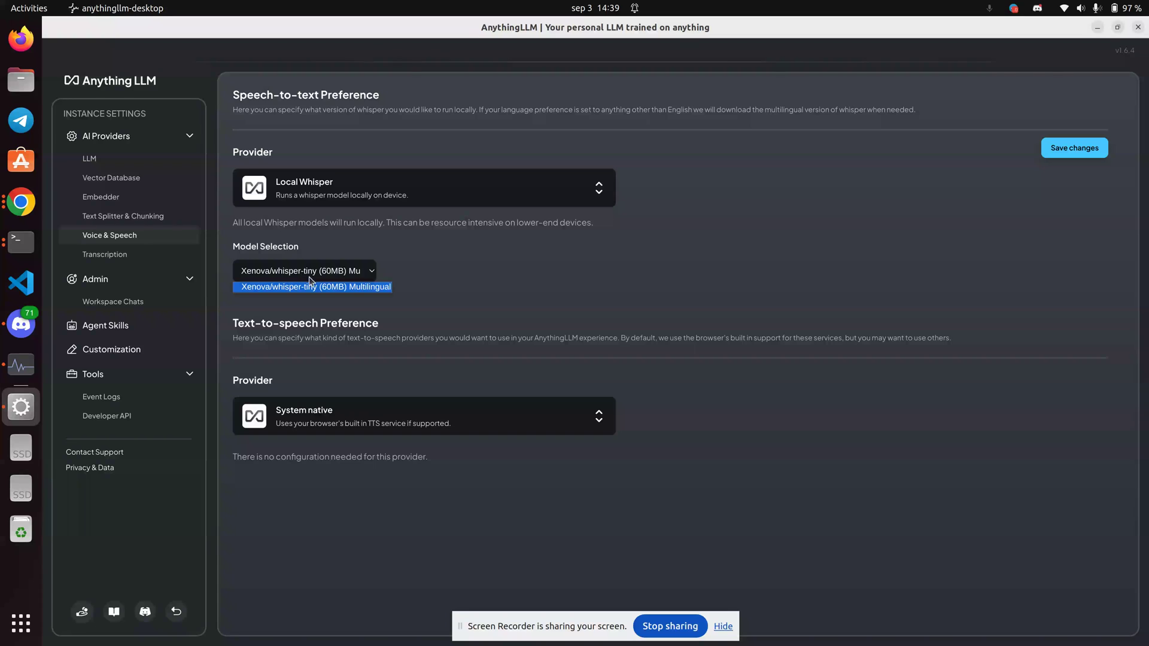
click(489, 290)
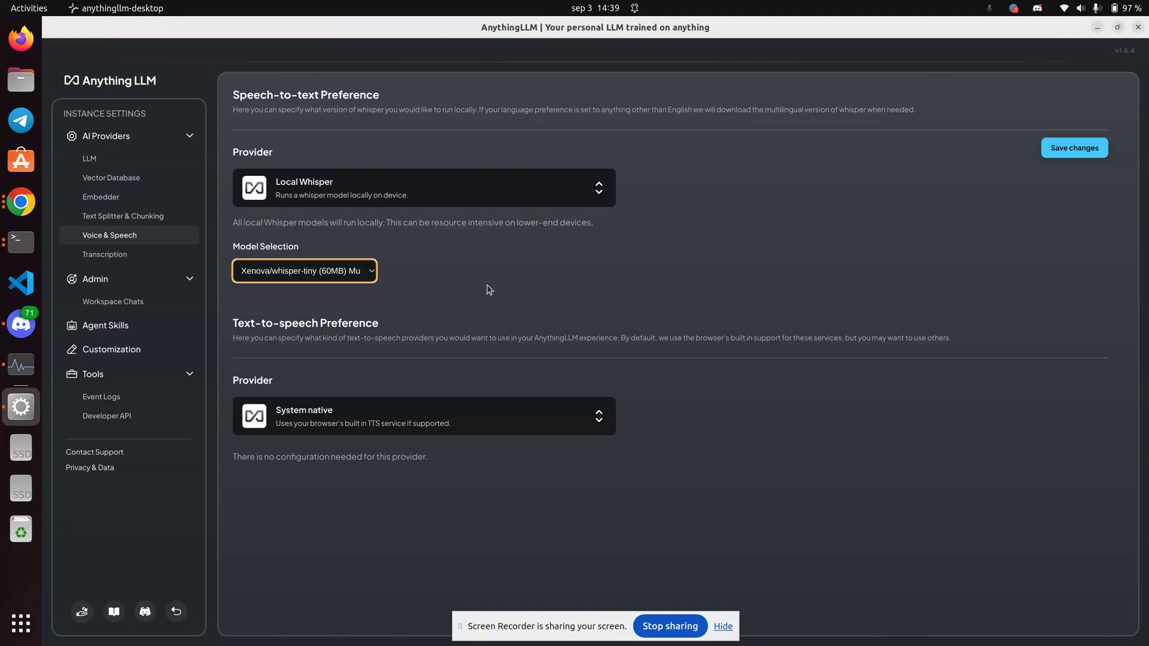
click(562, 421)
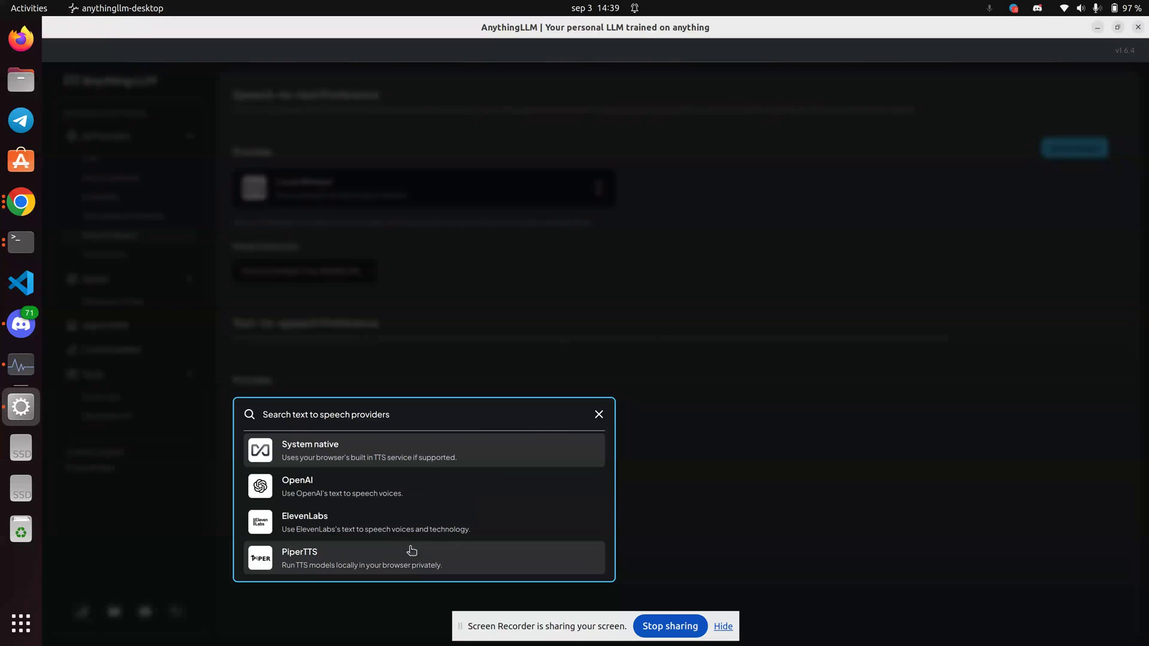
Select PiperTTS with the Hfc_female-HQ voice and play a sample at raised volume.
click(364, 562)
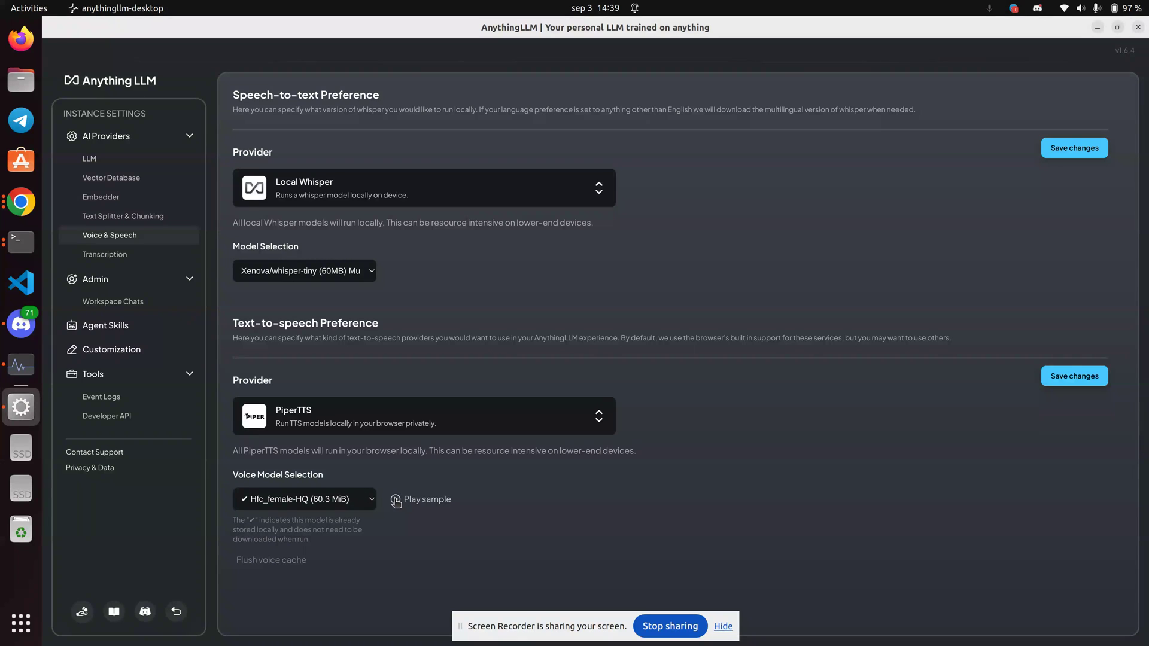
key(XF86AudioRaiseVolume)
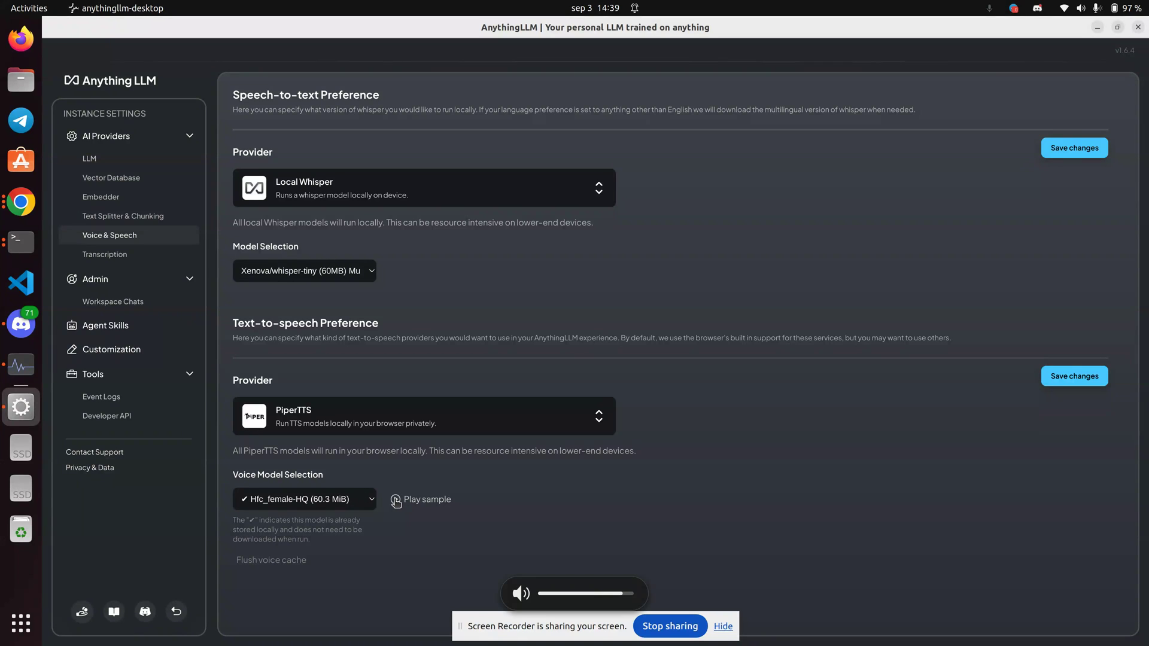
click(396, 500)
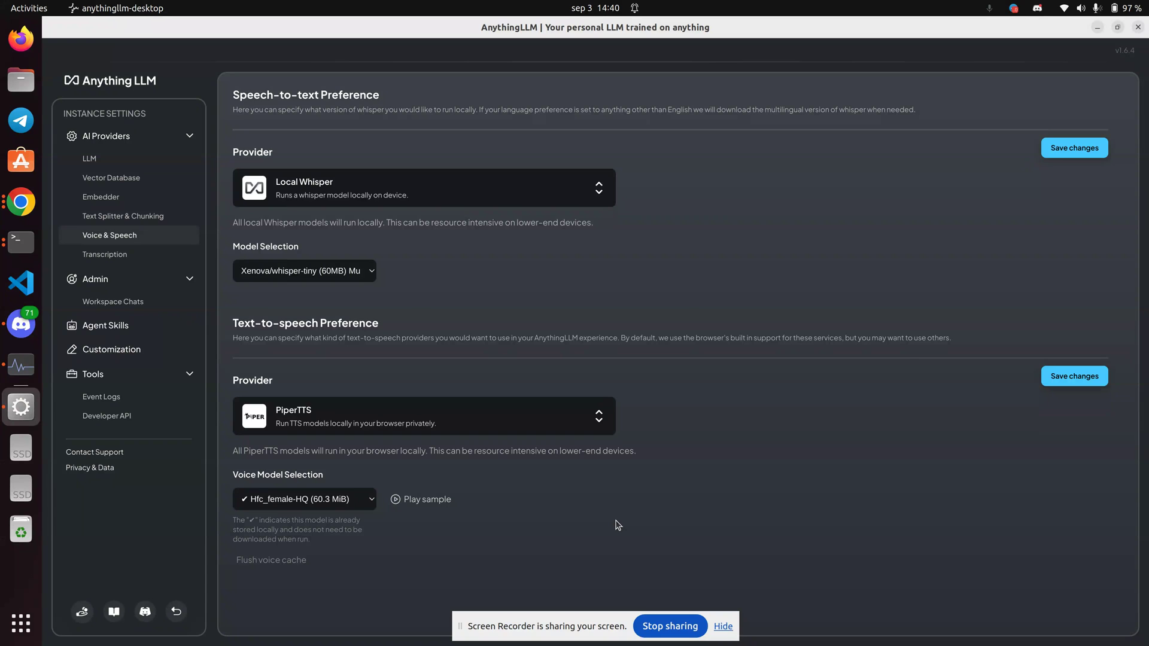
key(alt+Tab)
key(alt+Tab)
key(alt+Tab)
key(alt+Tab)
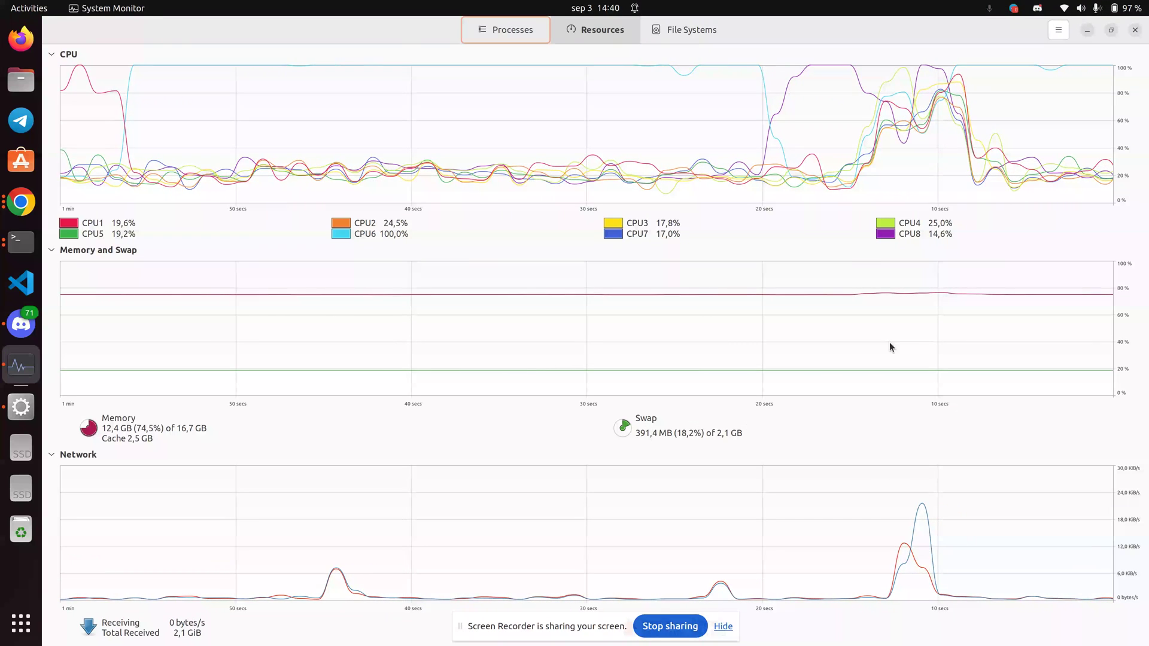
key(alt+Tab)
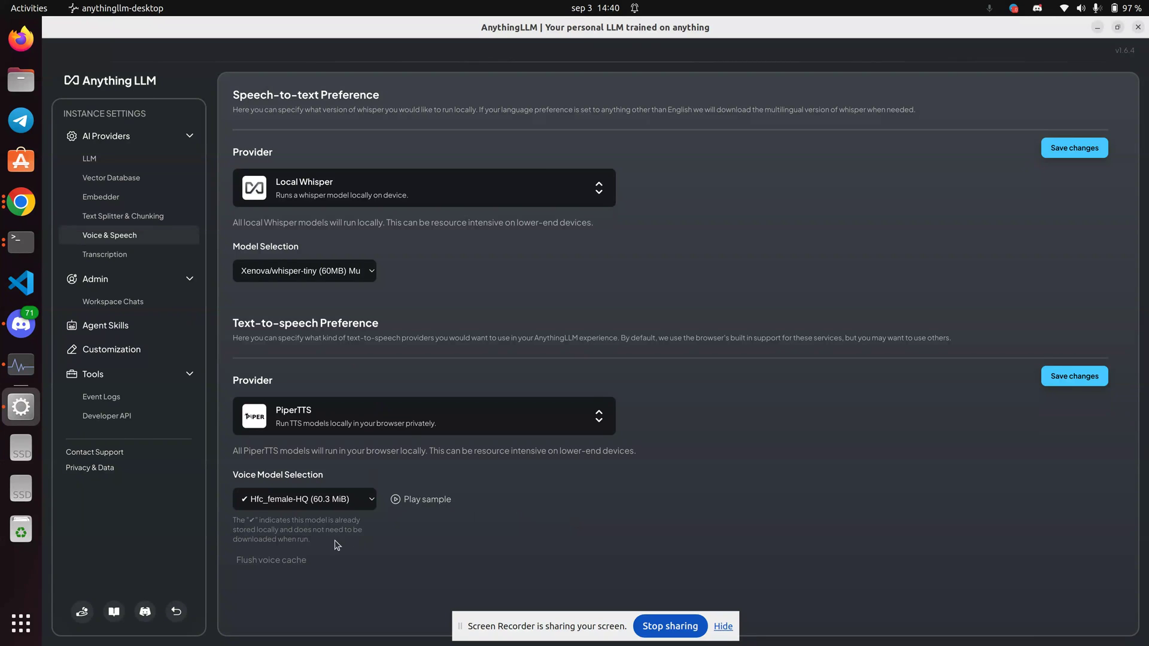
click(346, 503)
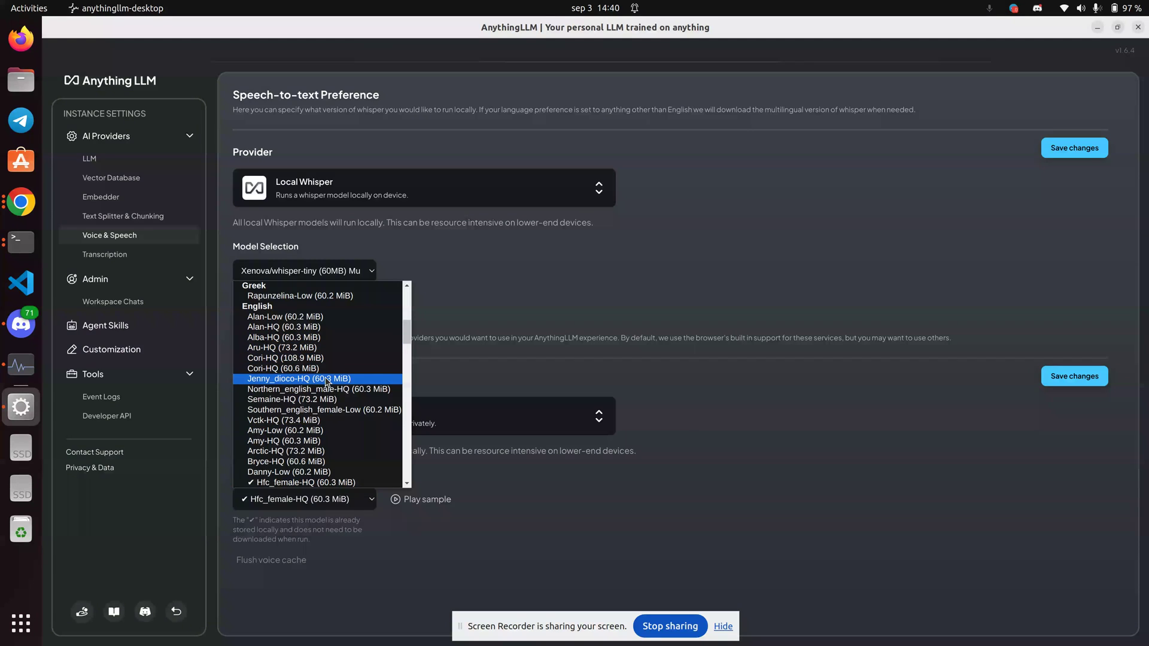
Pick the Ljspeech-HQ (108.9 MiB) PiperTTS voice and start loading its sample.
drag(407, 333, 407, 368)
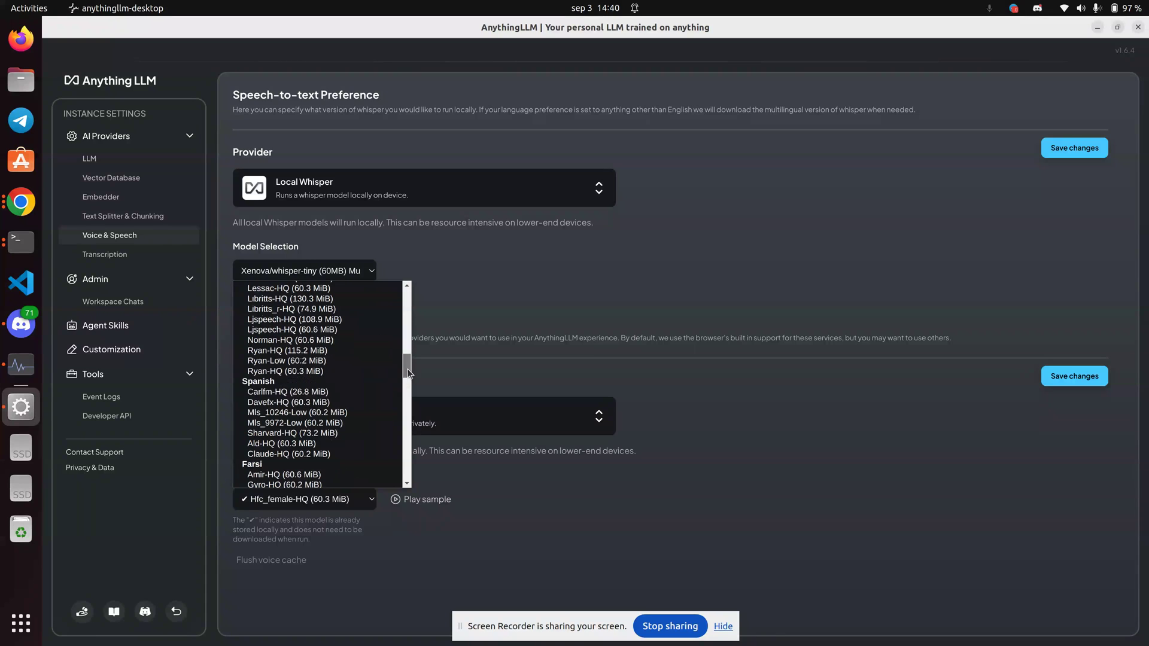
click(275, 322)
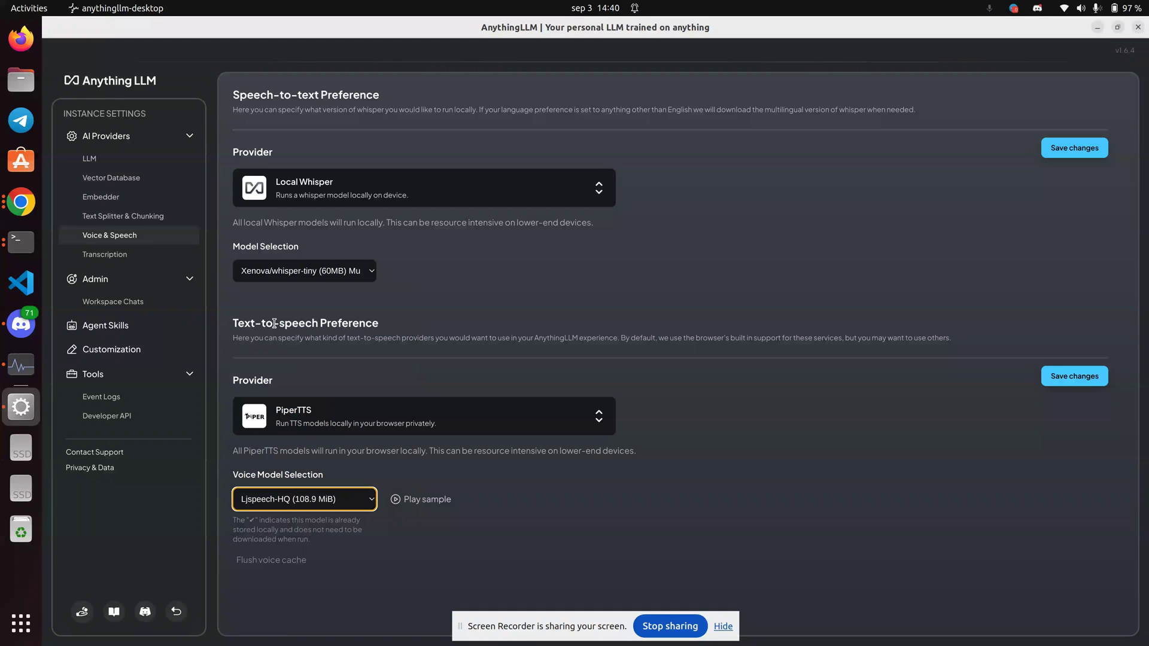
click(398, 502)
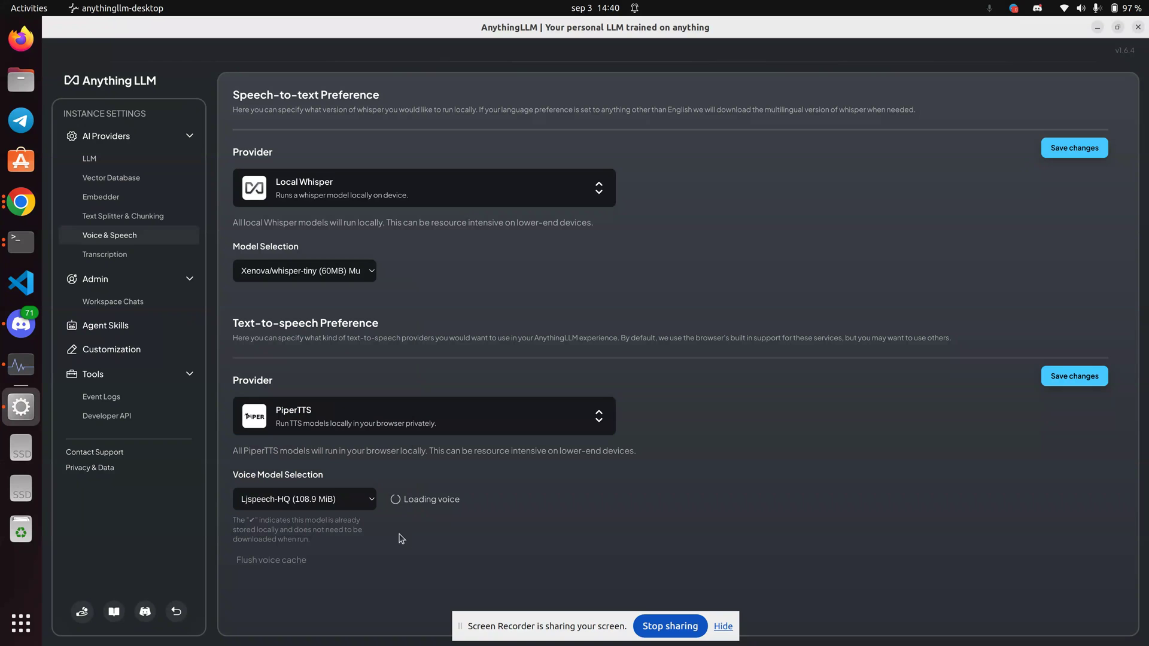
key(alt+Tab)
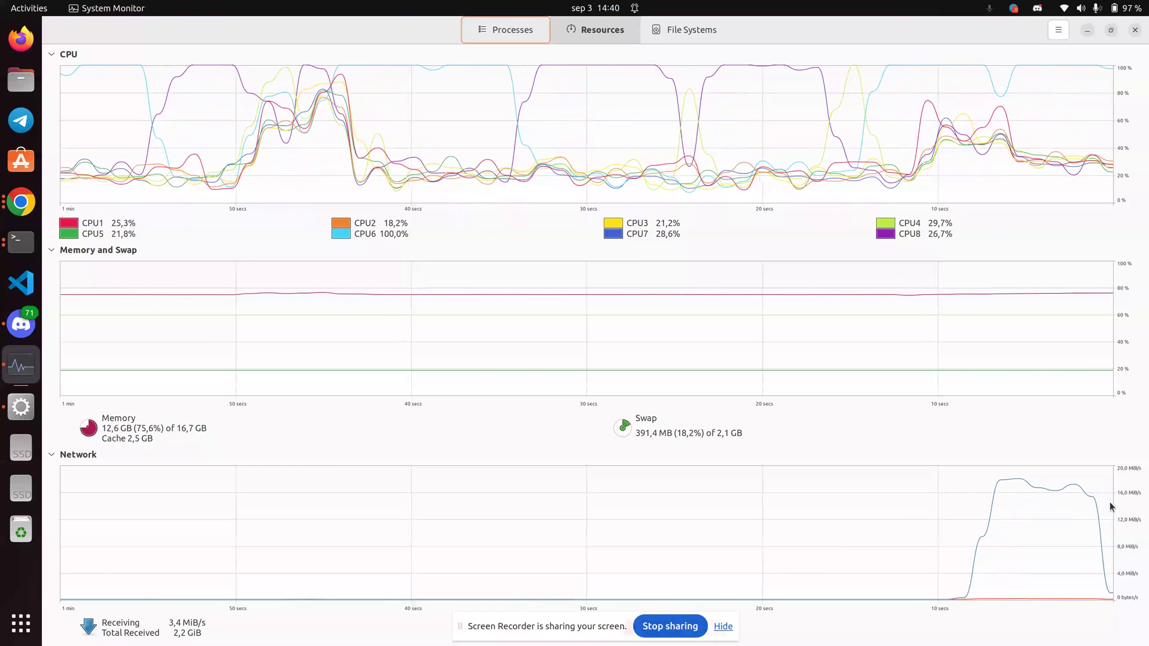
Watch System Monitor's download traffic until the Ljspeech-HQ sample finishes playing in AnythingLLM.
key(alt+Tab)
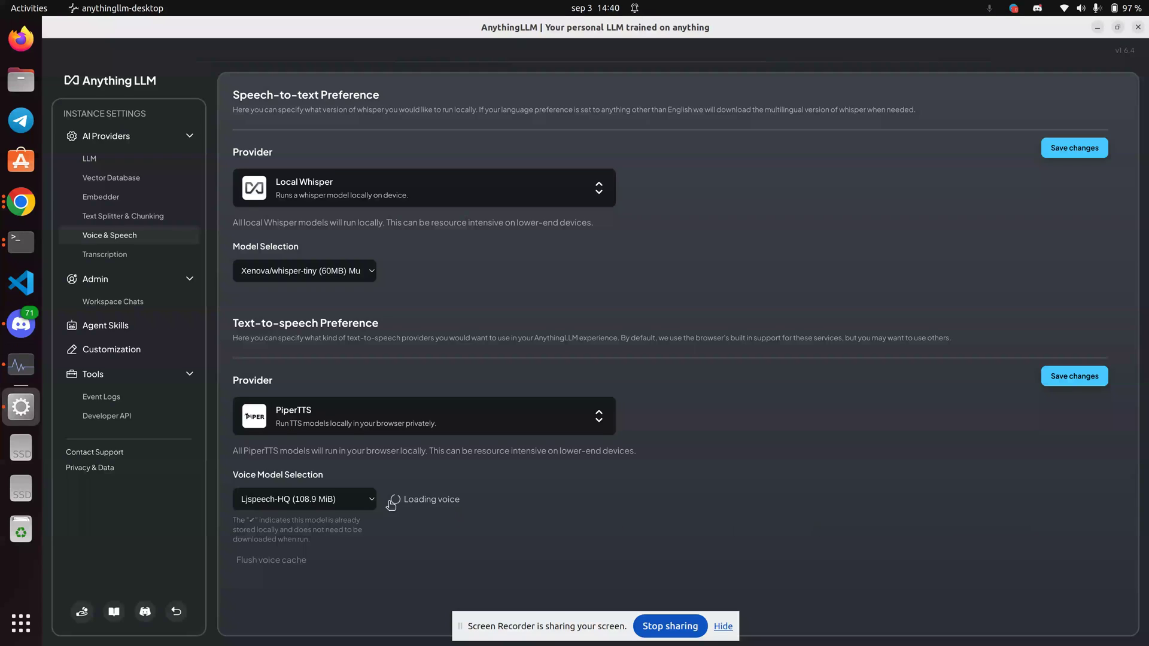
key(alt+Tab)
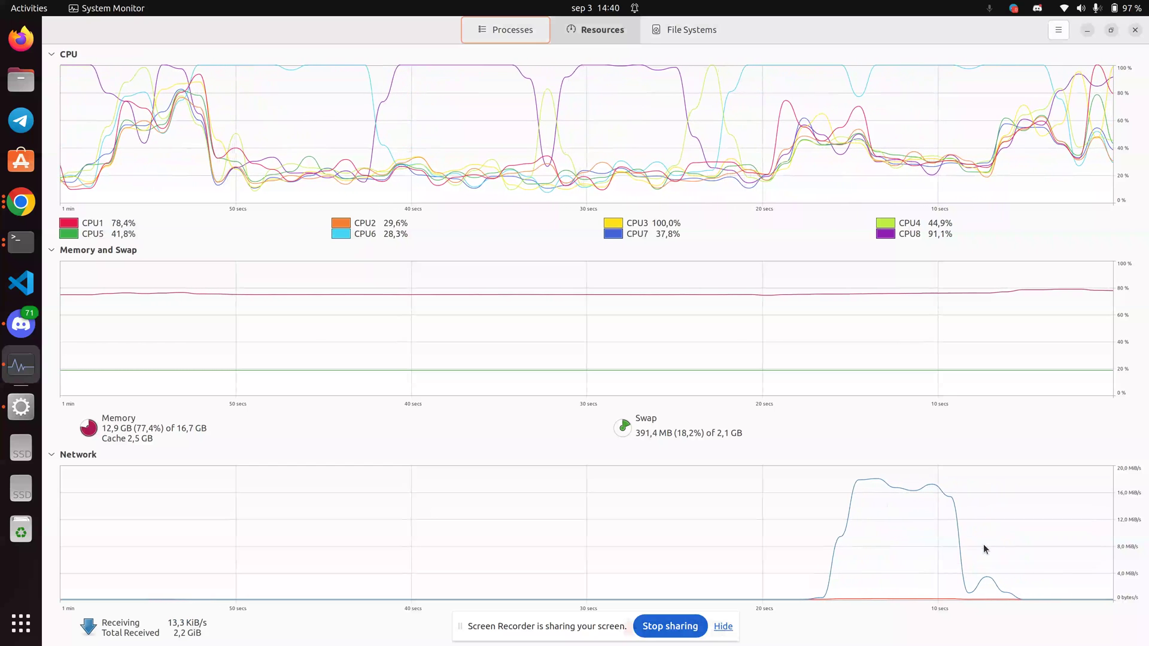
key(alt+Tab)
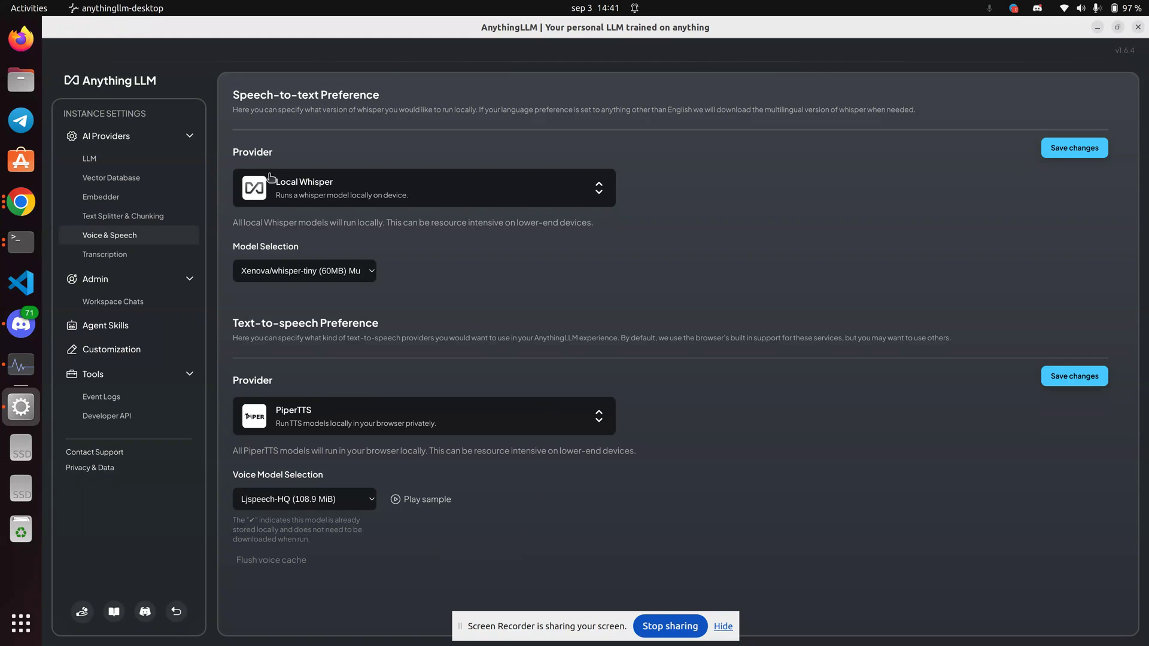
Open the isitworking workspace chat and have the assistant's reply read aloud.
click(176, 611)
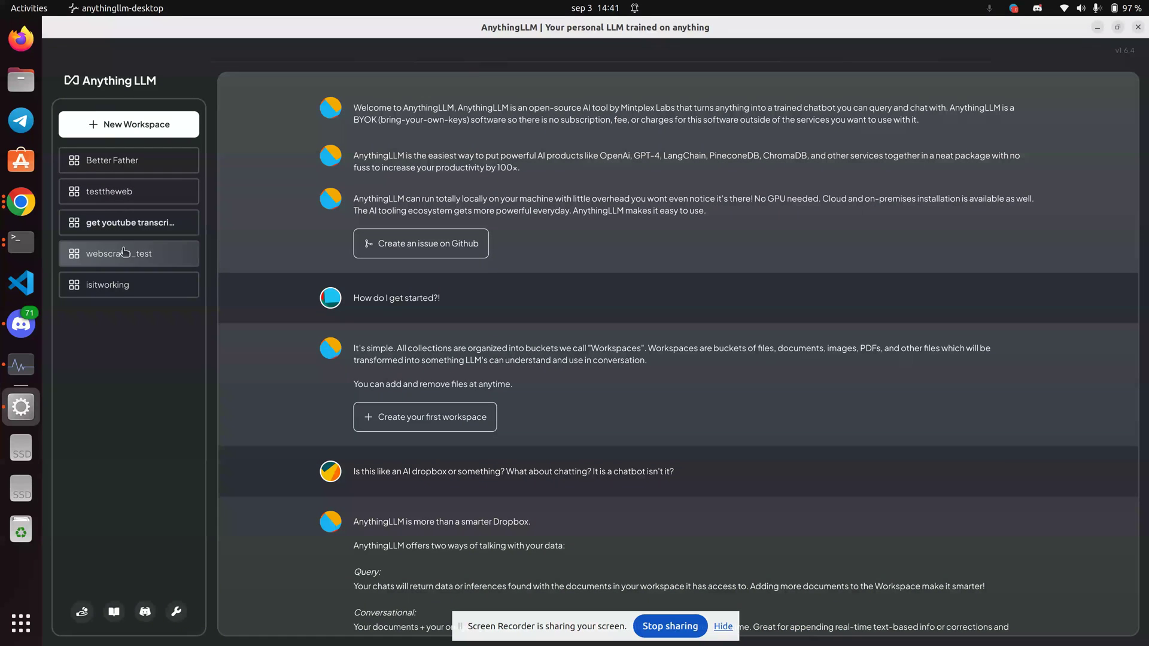
click(117, 288)
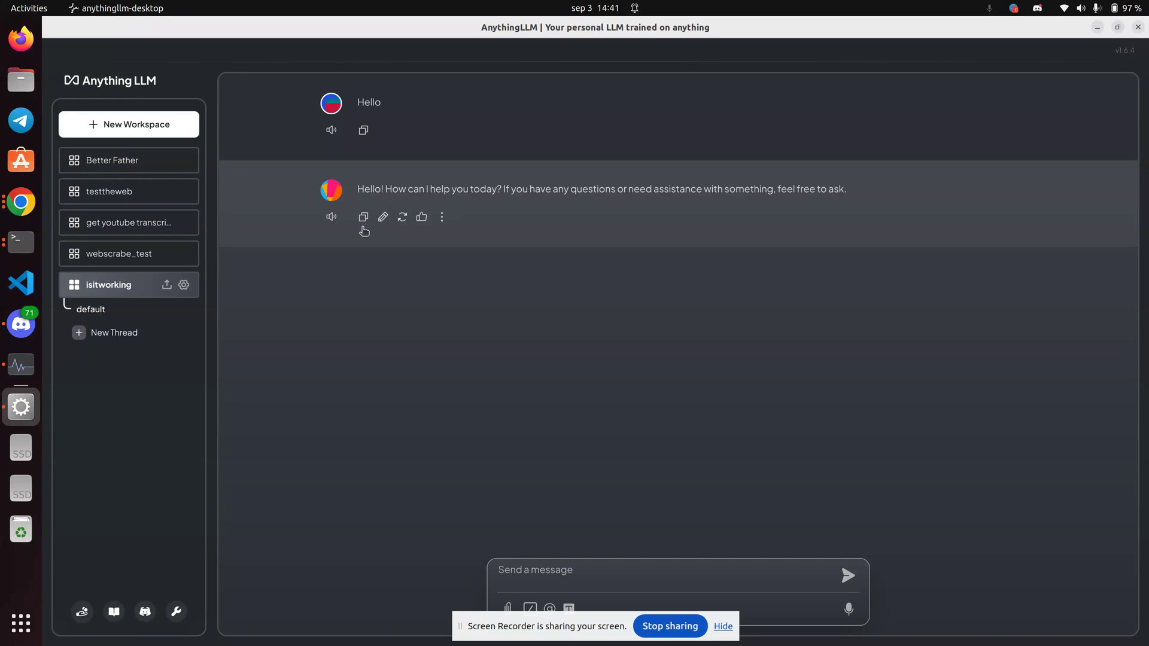
click(330, 220)
click(184, 285)
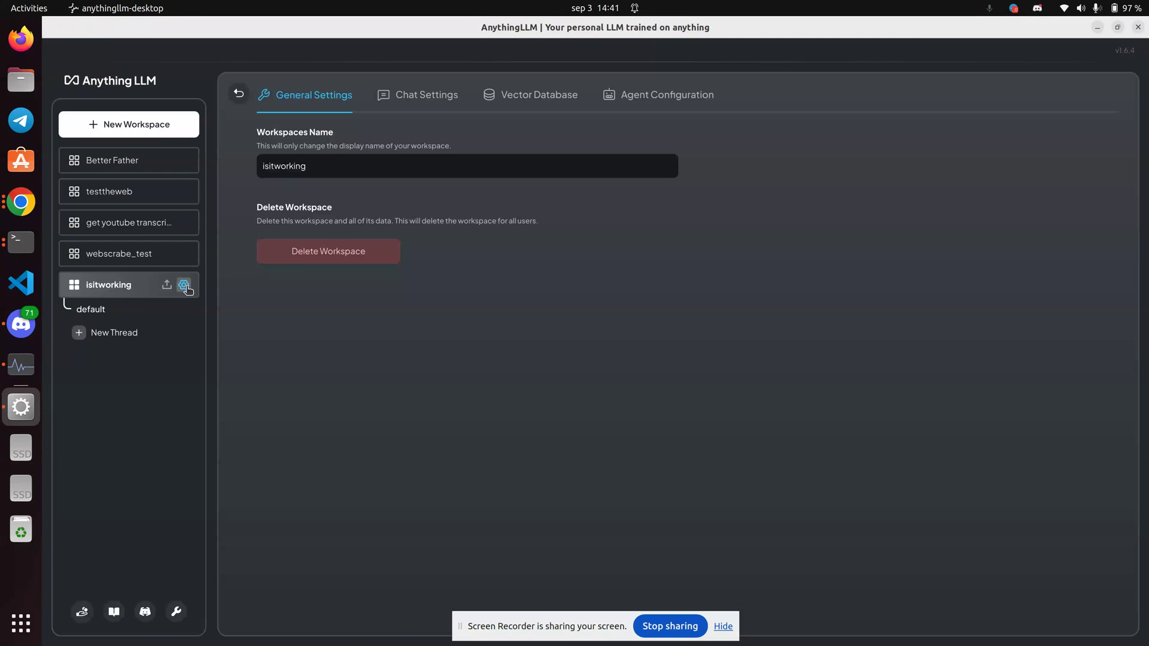
Look through the isitworking Chat Settings, Agent Configuration and Vector Database tabs.
click(436, 91)
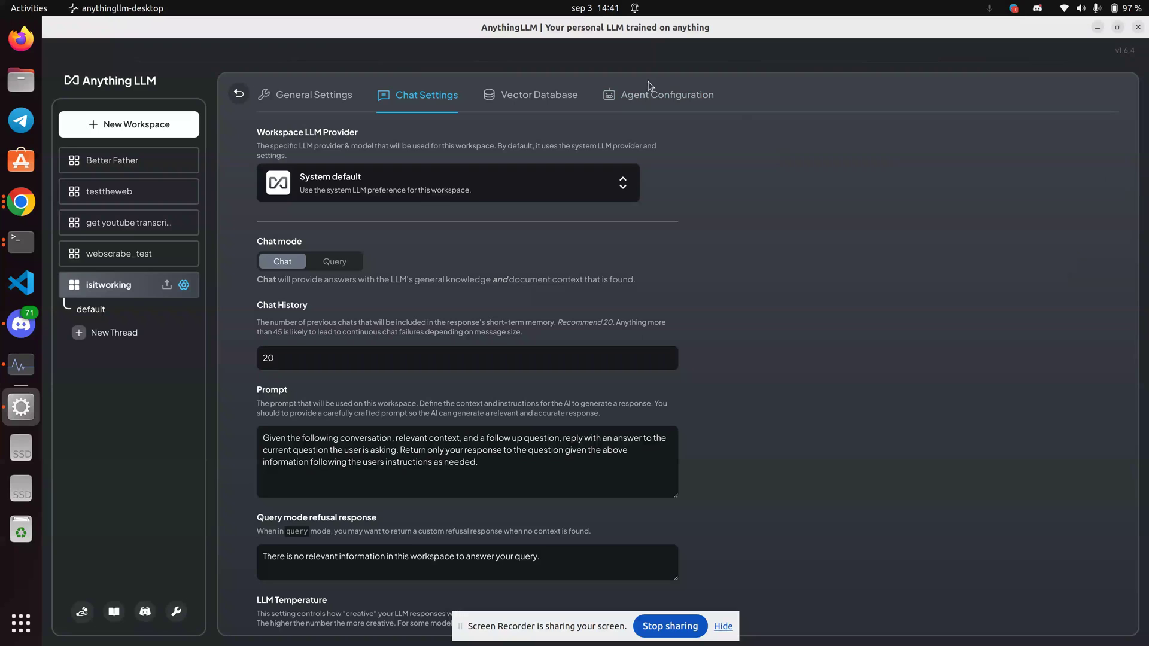
click(641, 103)
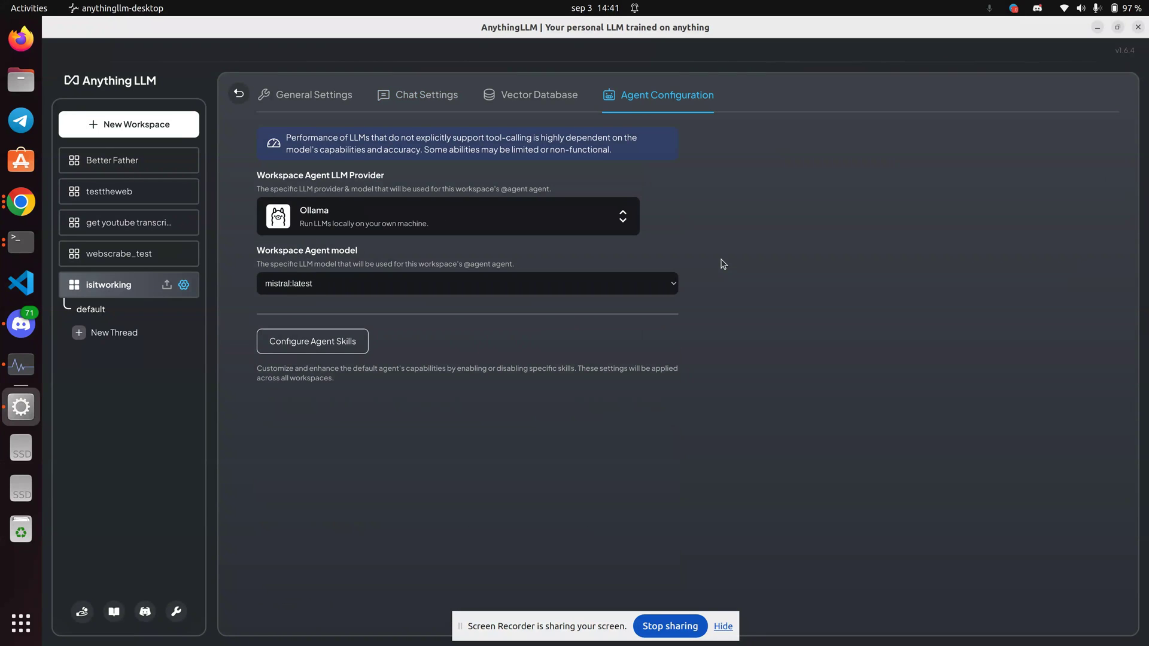
click(541, 99)
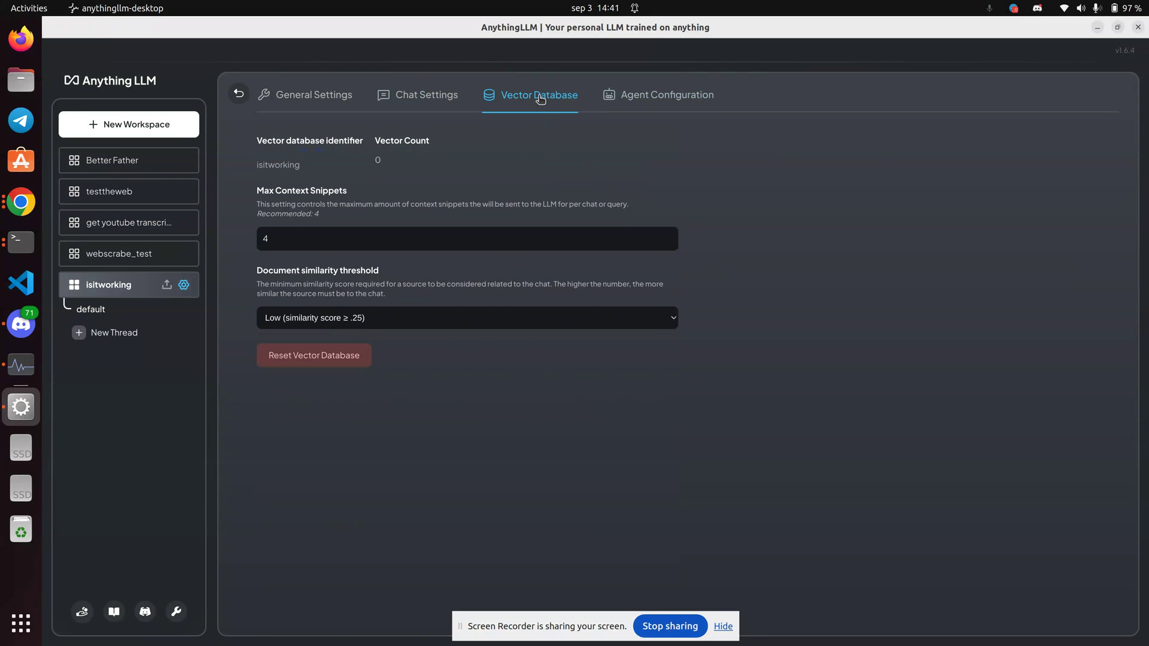
click(652, 100)
Save PiperTTS with the Hfc_female-HQ voice as text-to-speech, then return to the workspace home.
click(332, 343)
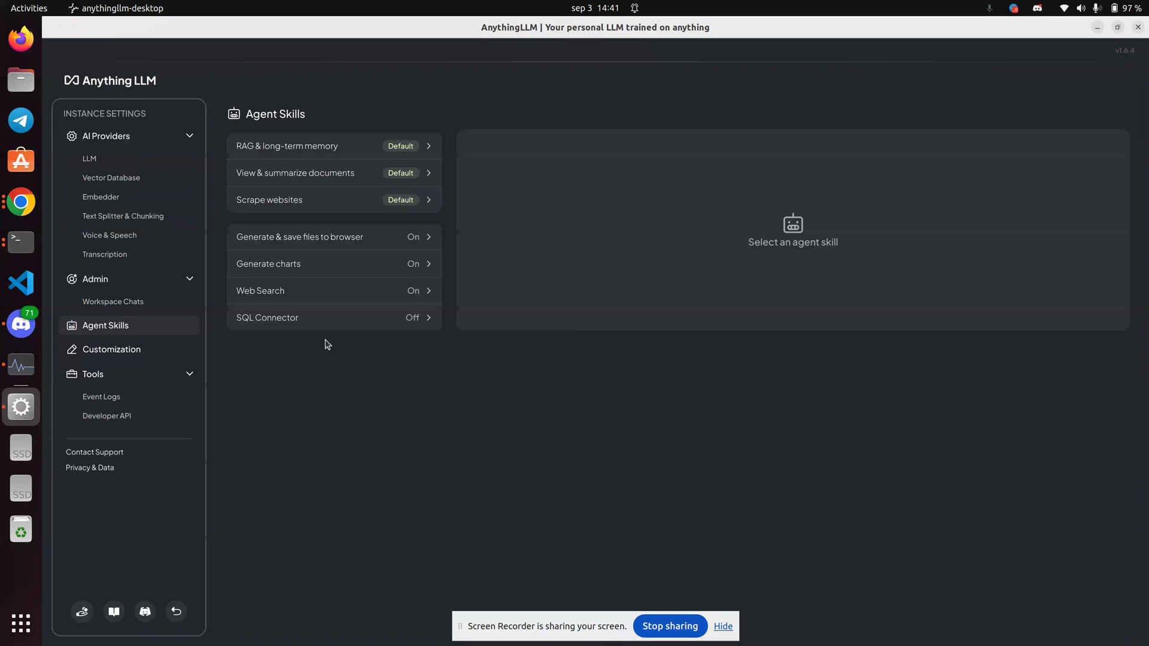
click(133, 239)
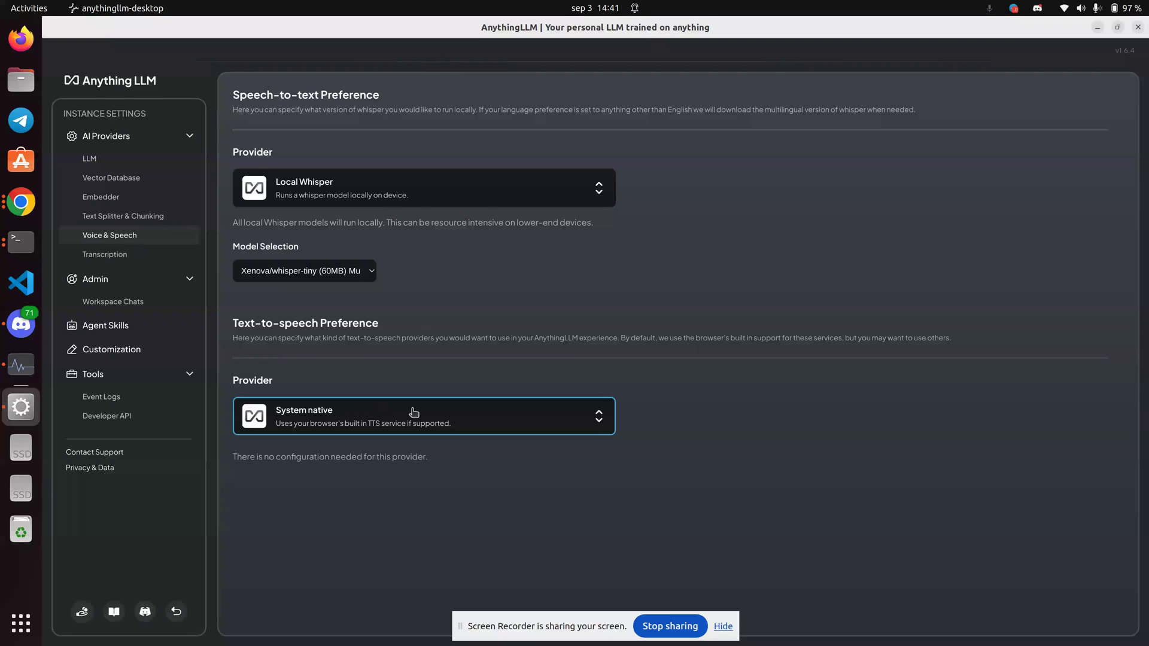
click(496, 427)
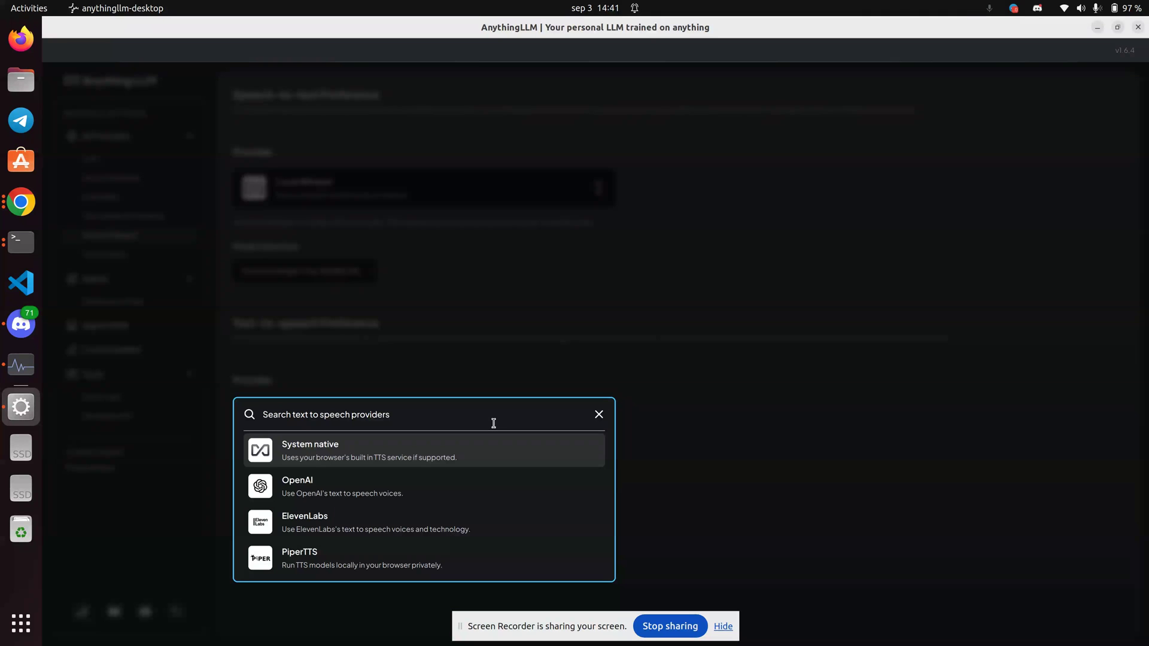
click(313, 568)
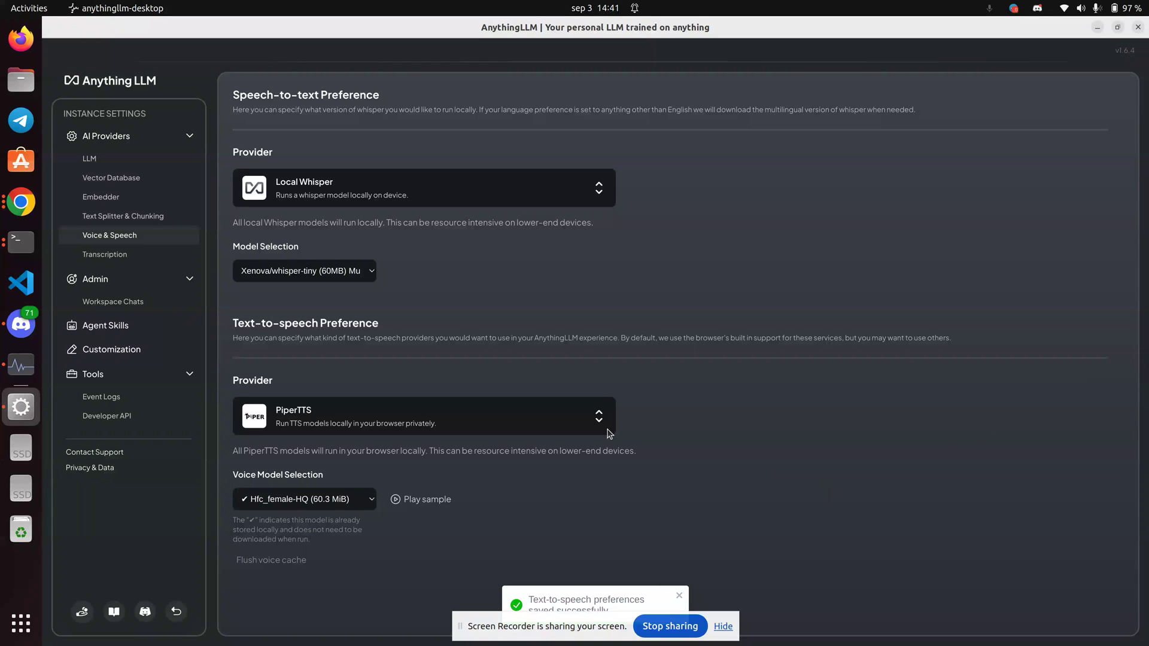
click(176, 611)
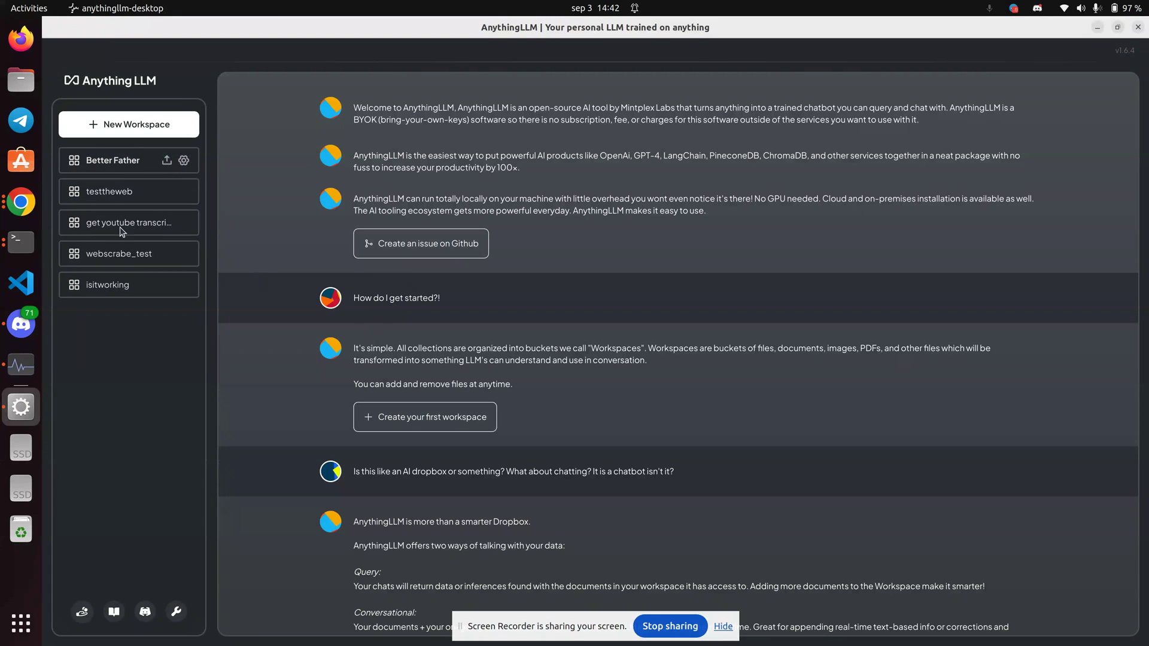
In the isitworking chat, raise the volume and play the Hello message aloud.
click(116, 282)
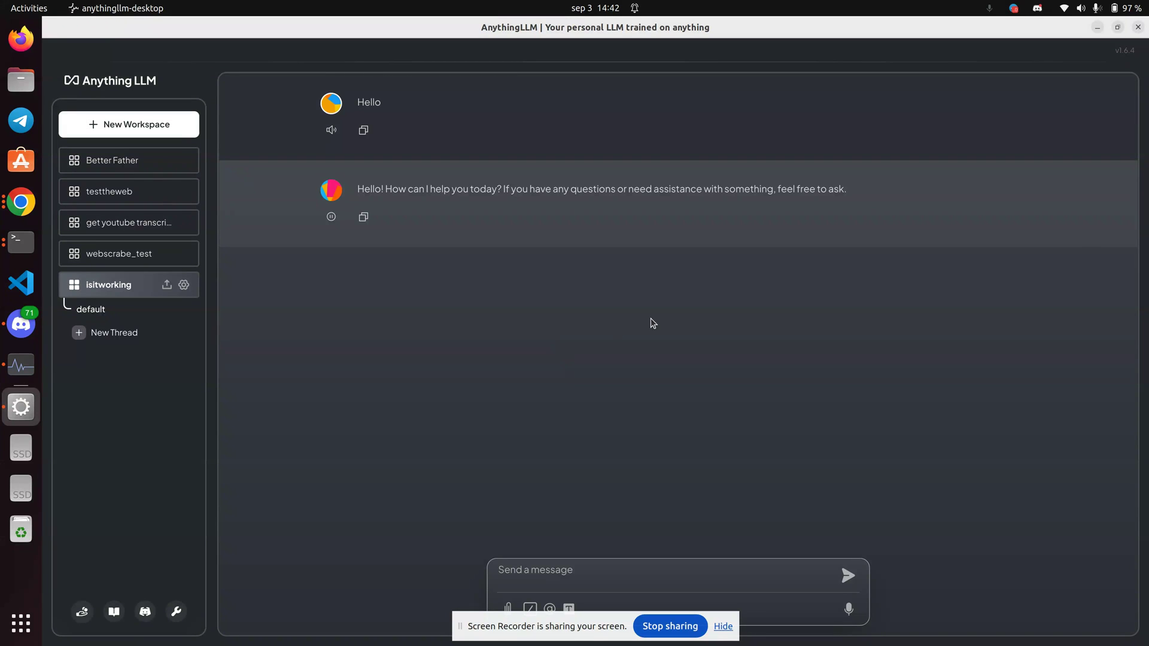
key(XF86AudioRaiseVolume)
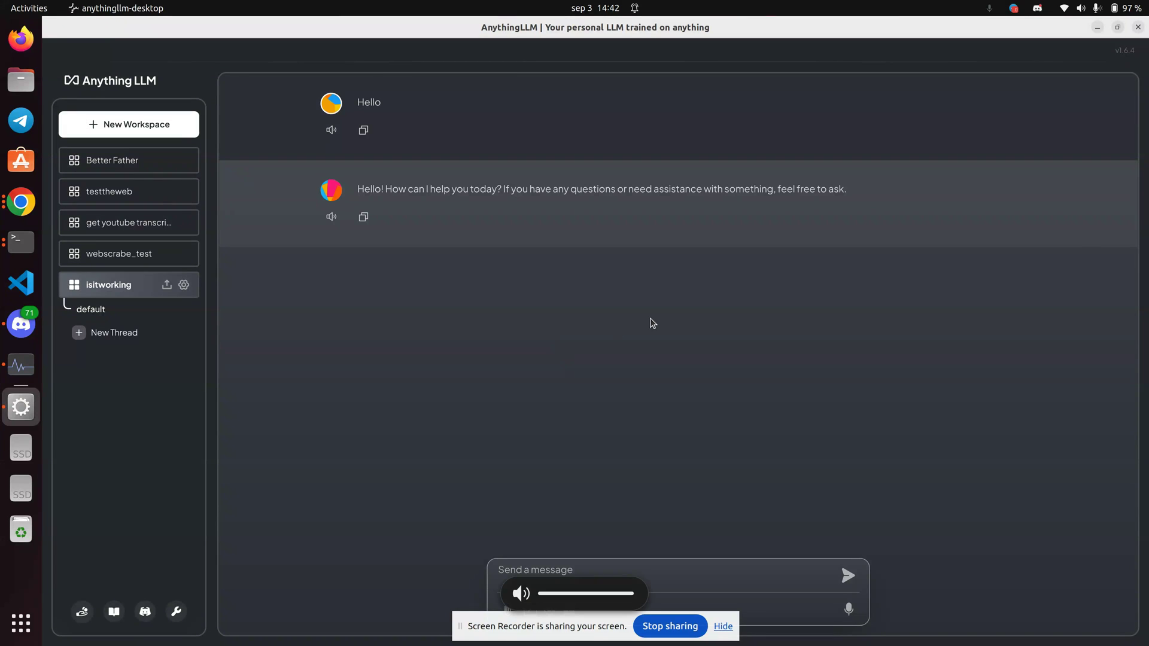
click(331, 130)
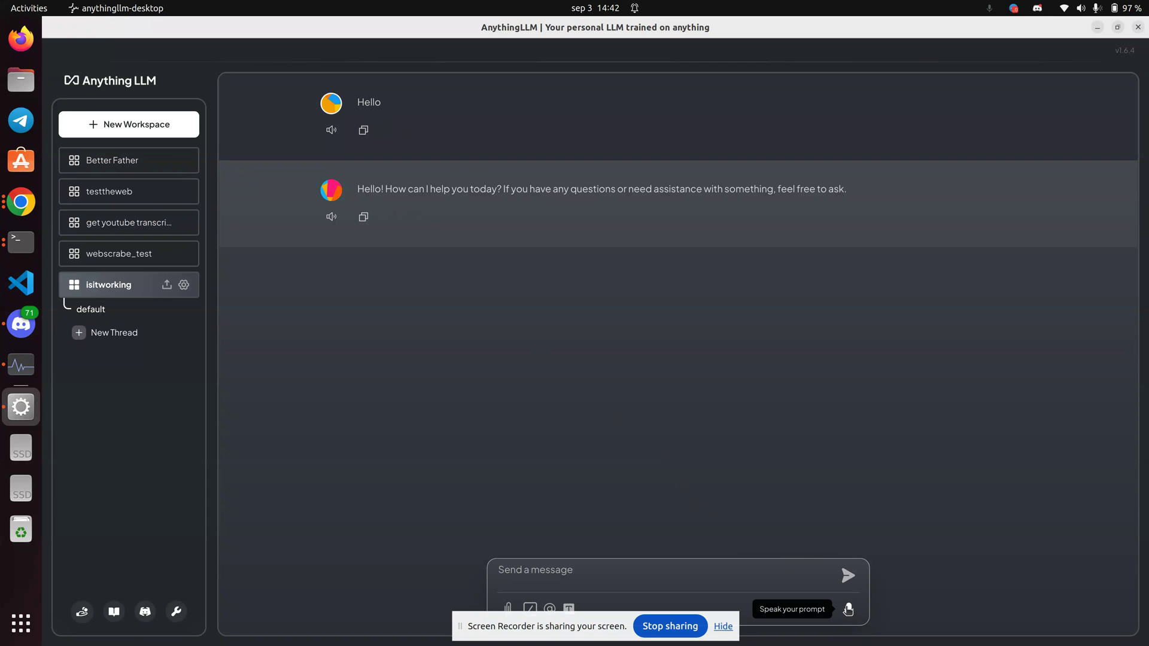
click(723, 626)
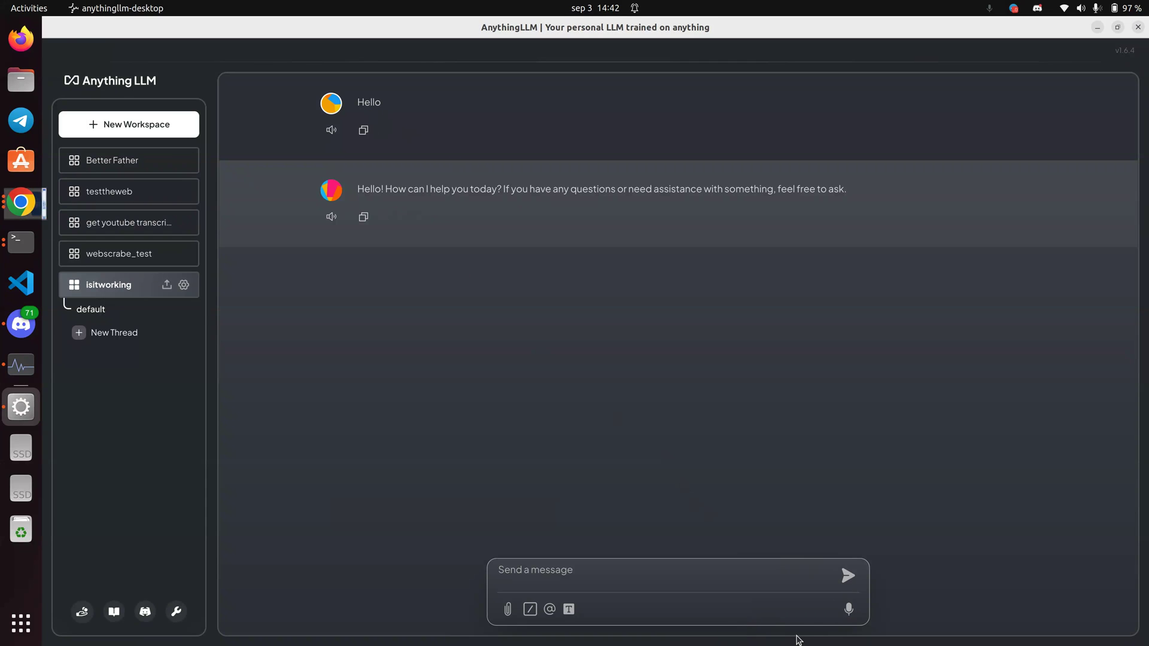
click(850, 610)
click(849, 610)
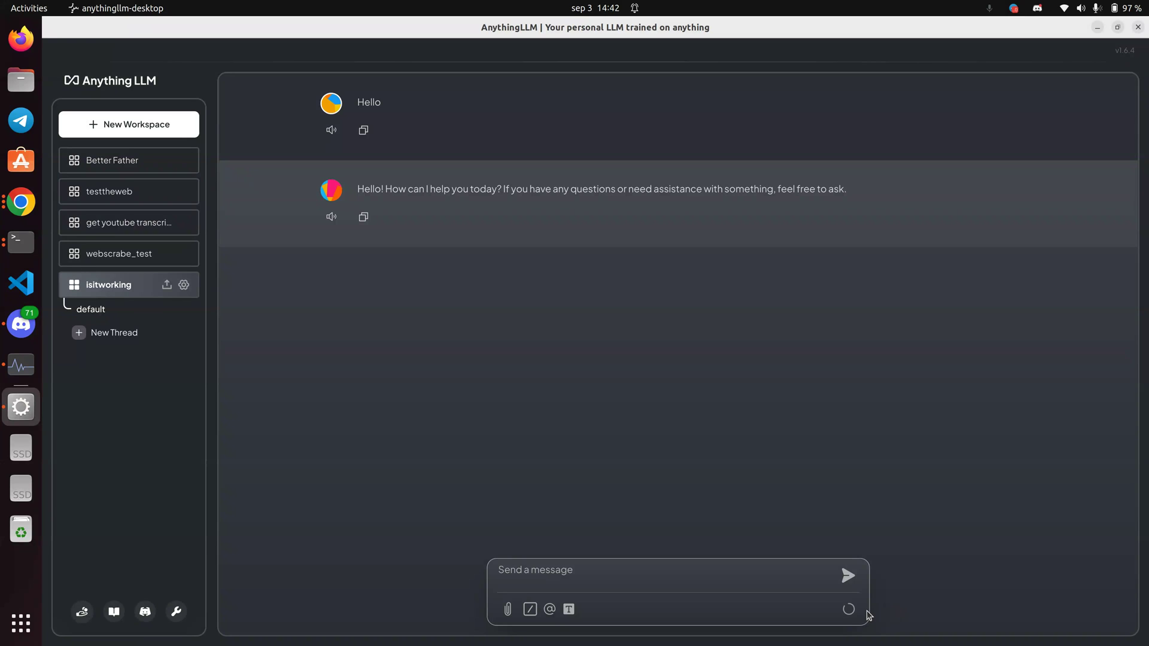
click(849, 610)
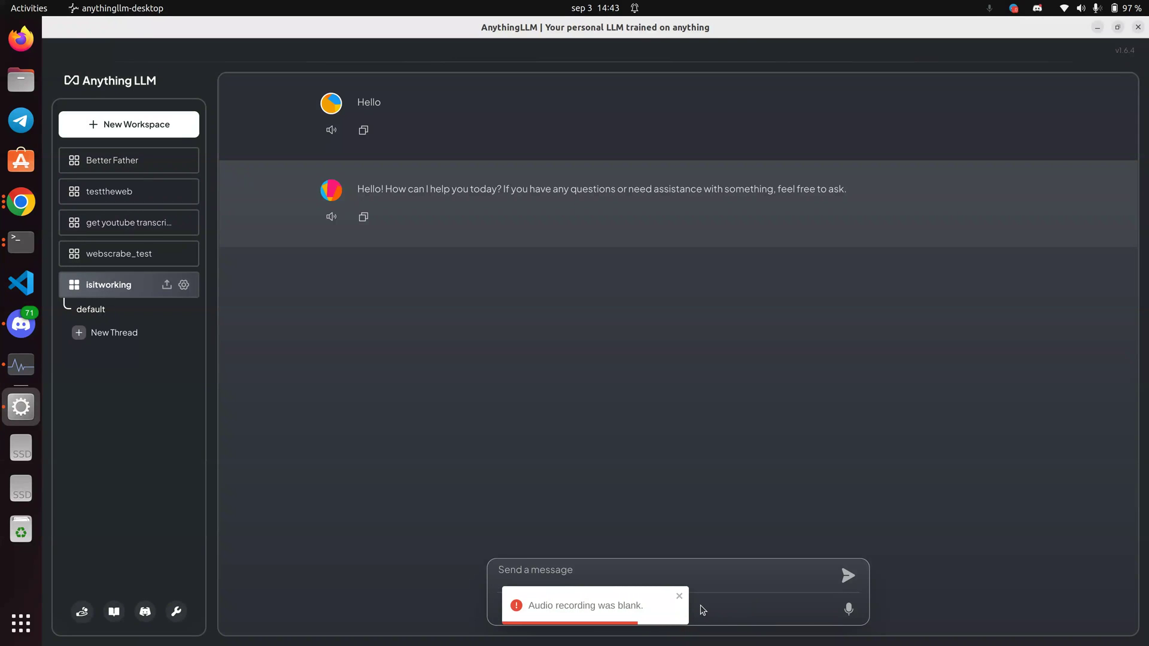
click(680, 597)
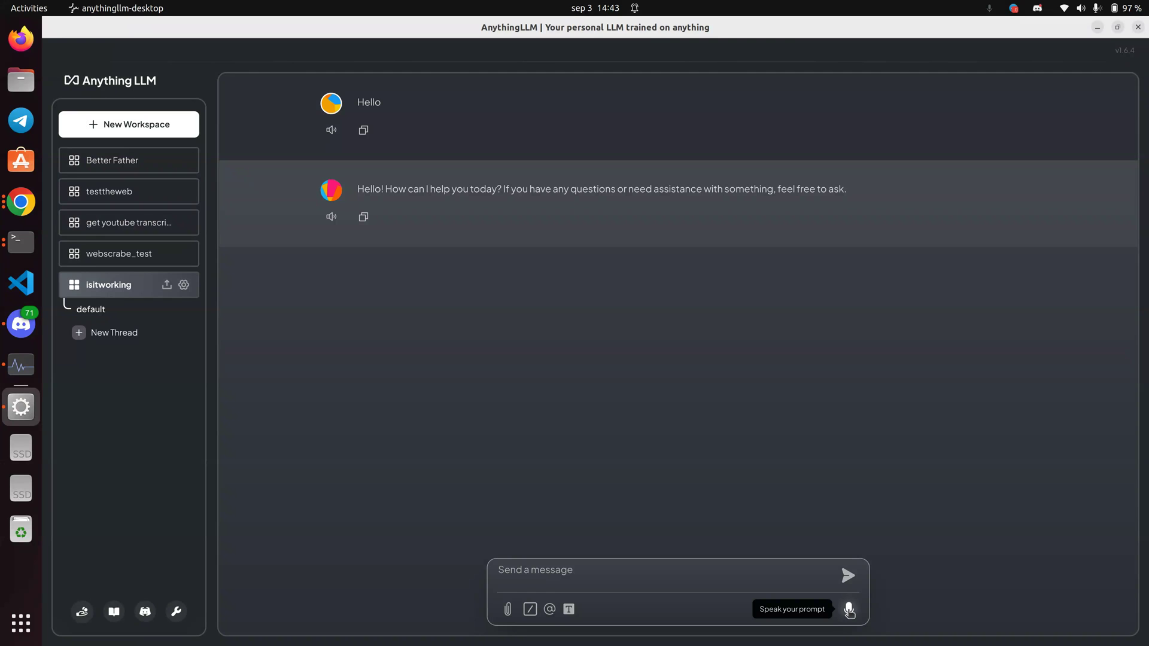
click(850, 610)
Submit the transcribed question 'Why is the sky blue?', highlight part of it, and switch to System Monitor.
click(849, 610)
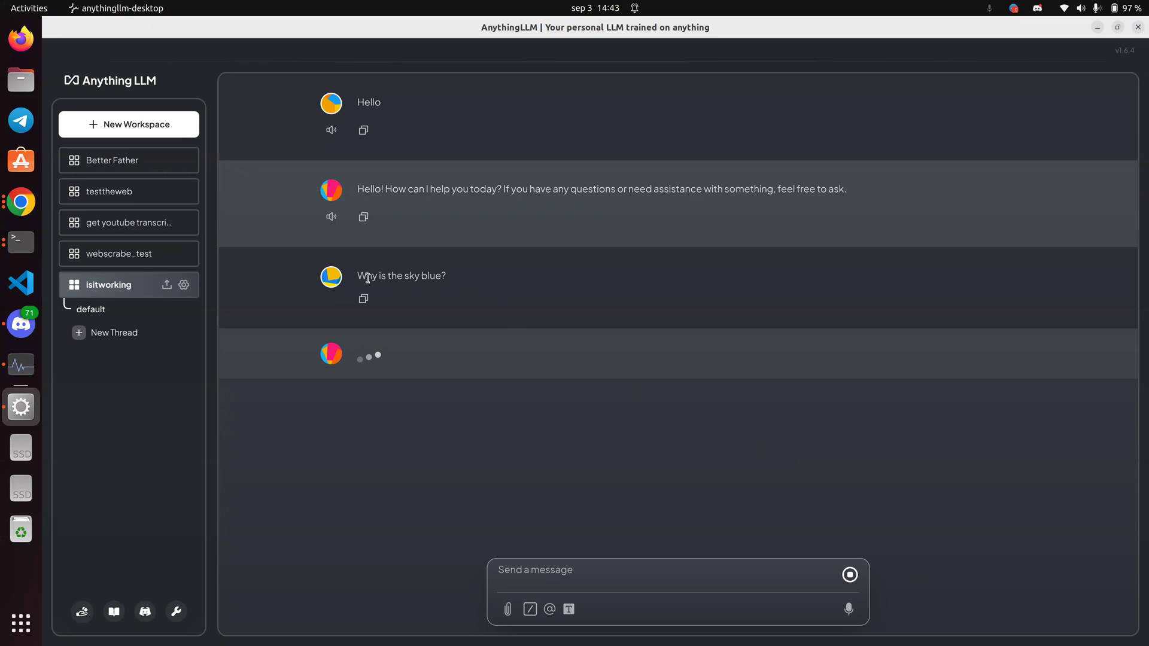
drag(368, 278, 437, 276)
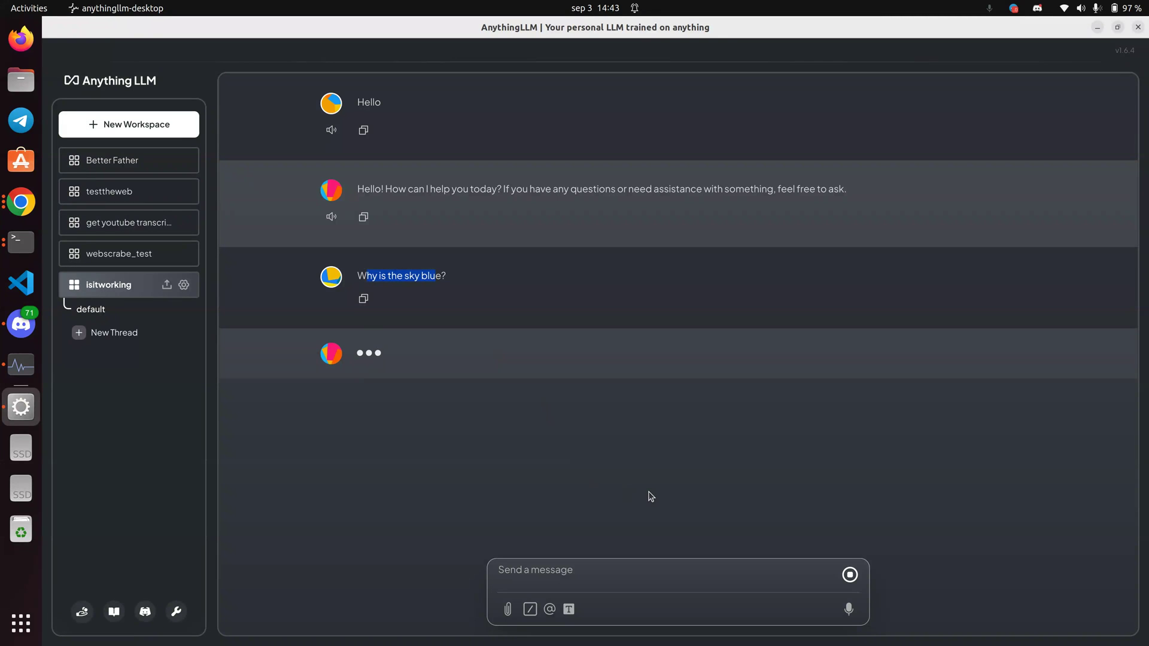
key(alt+Tab)
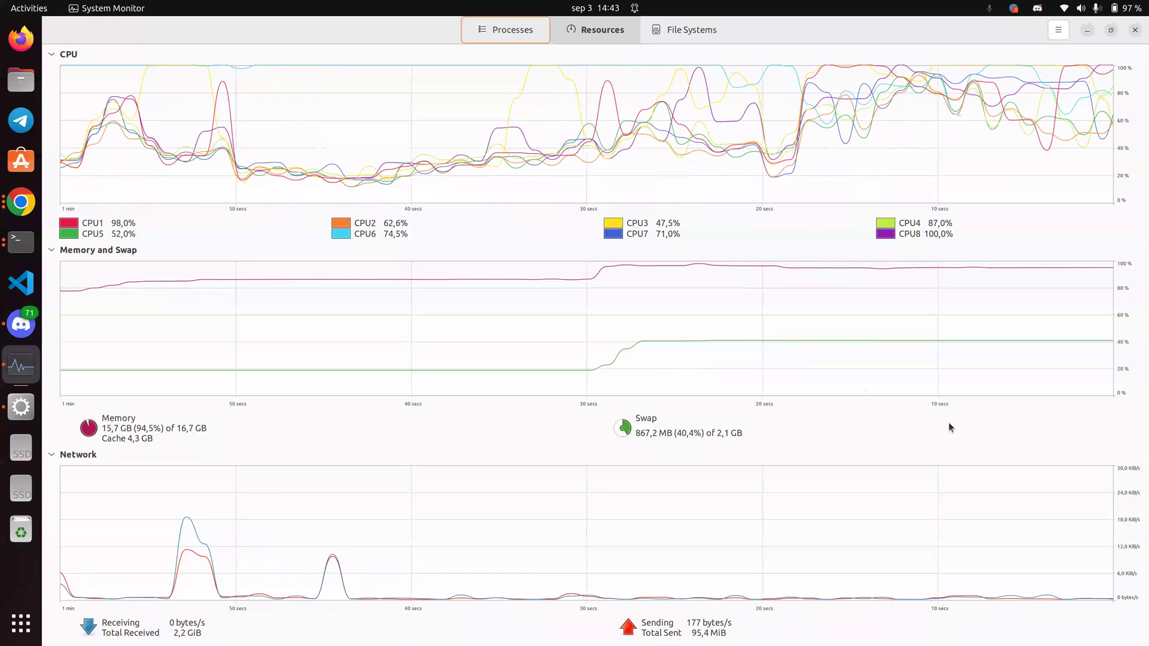
Compare System Monitor's CPU and memory load with the streaming Rayleigh scattering answer, ending in AnythingLLM.
key(alt+Tab)
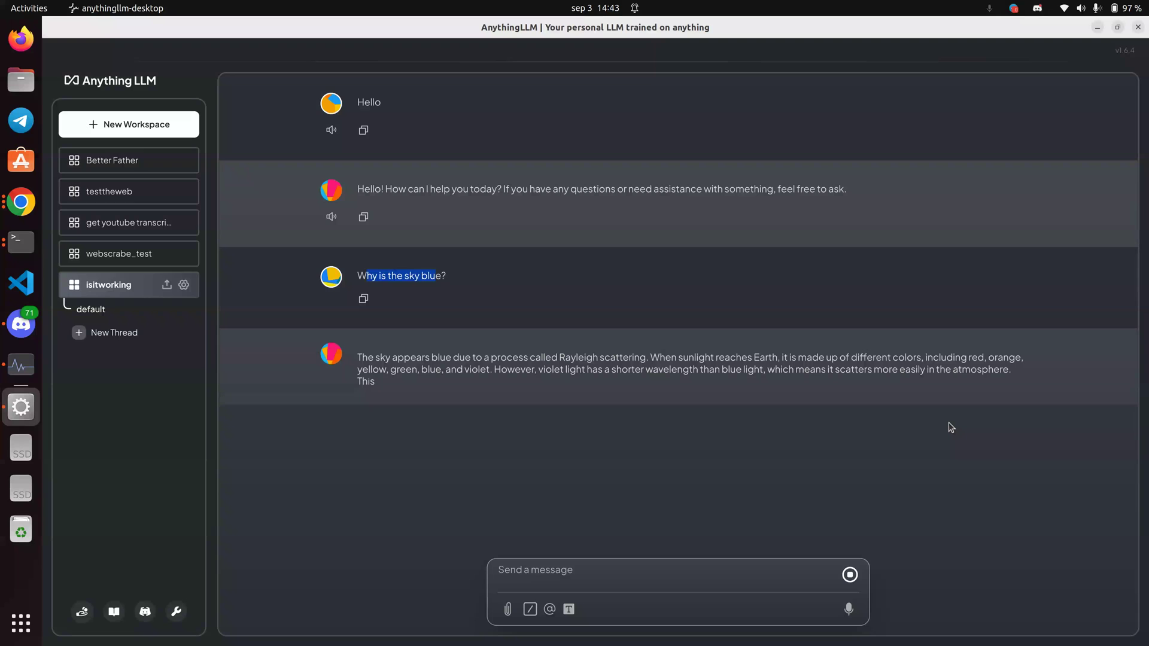
key(alt+Tab)
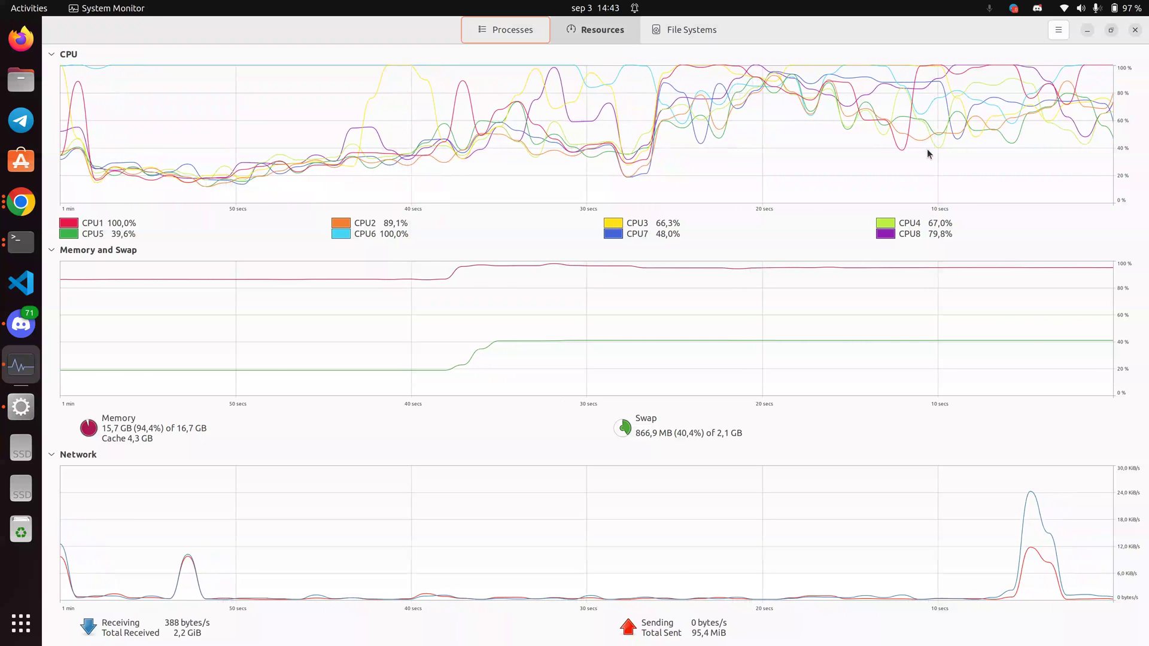
key(alt+Tab)
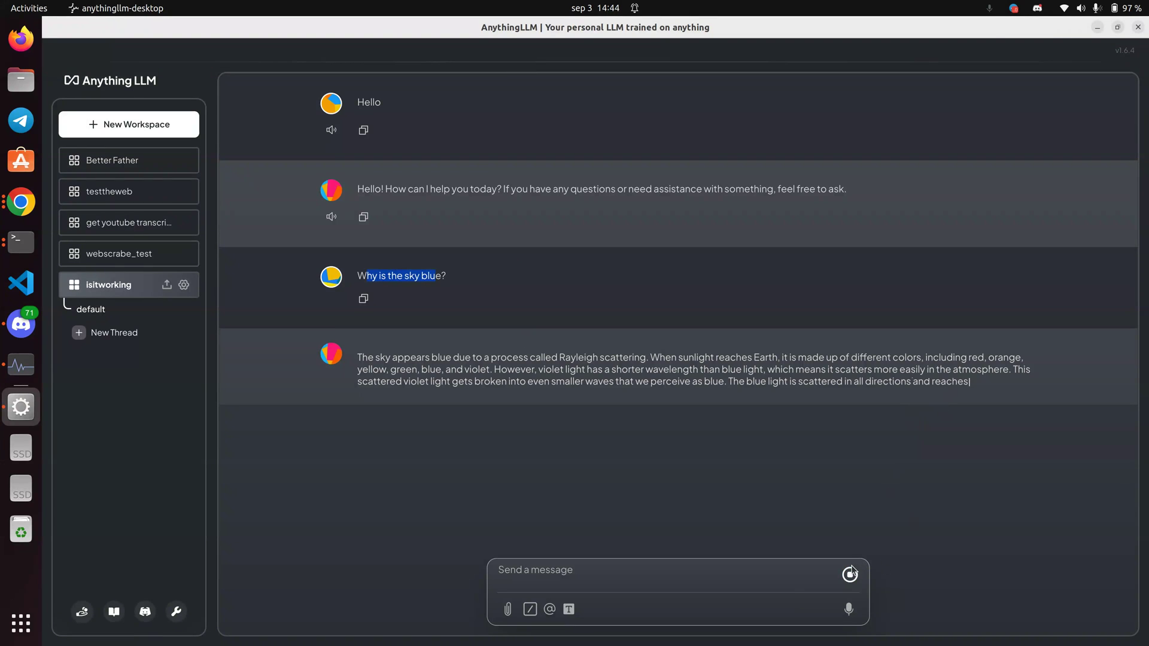
Stop the sky answer mid-generation and select text such as 'Rayleigh scattering' and 'sky'.
click(851, 573)
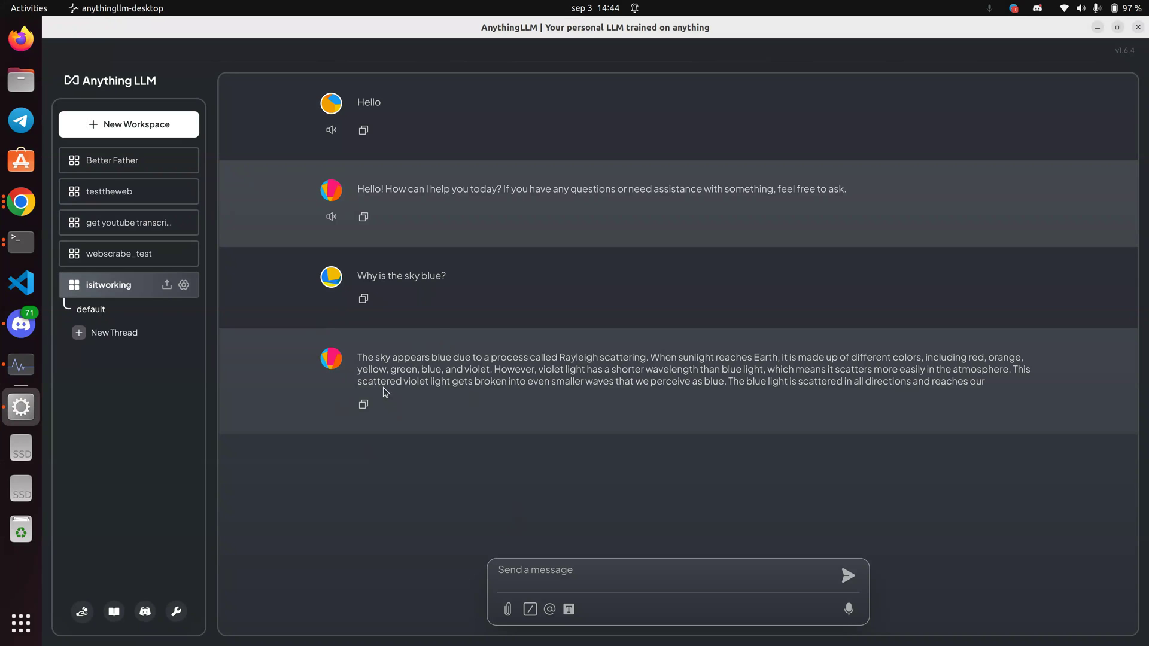
drag(425, 383, 620, 381)
drag(561, 358, 630, 357)
right_click(644, 359)
click(644, 362)
double_click(408, 275)
Fork the conversation at the Hello greeting reply into a new thread.
click(422, 216)
click(442, 217)
click(456, 219)
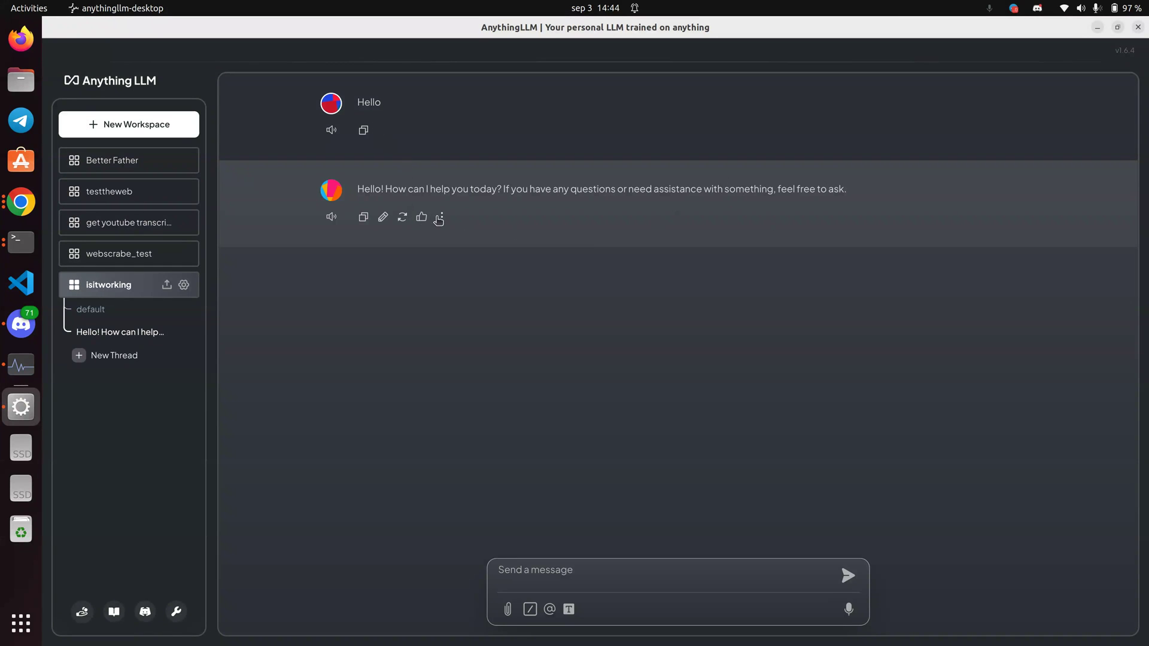
click(446, 221)
In the default thread, leave 'Why is the sky blue?' unedited and start reading the answer aloud.
click(133, 314)
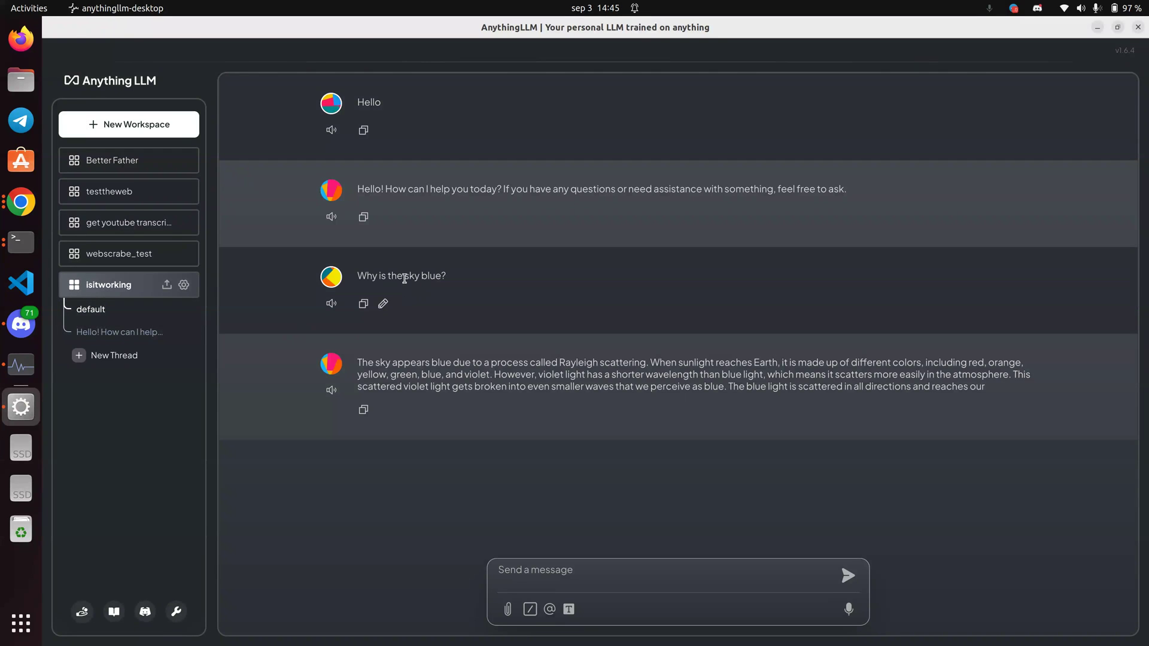
click(384, 306)
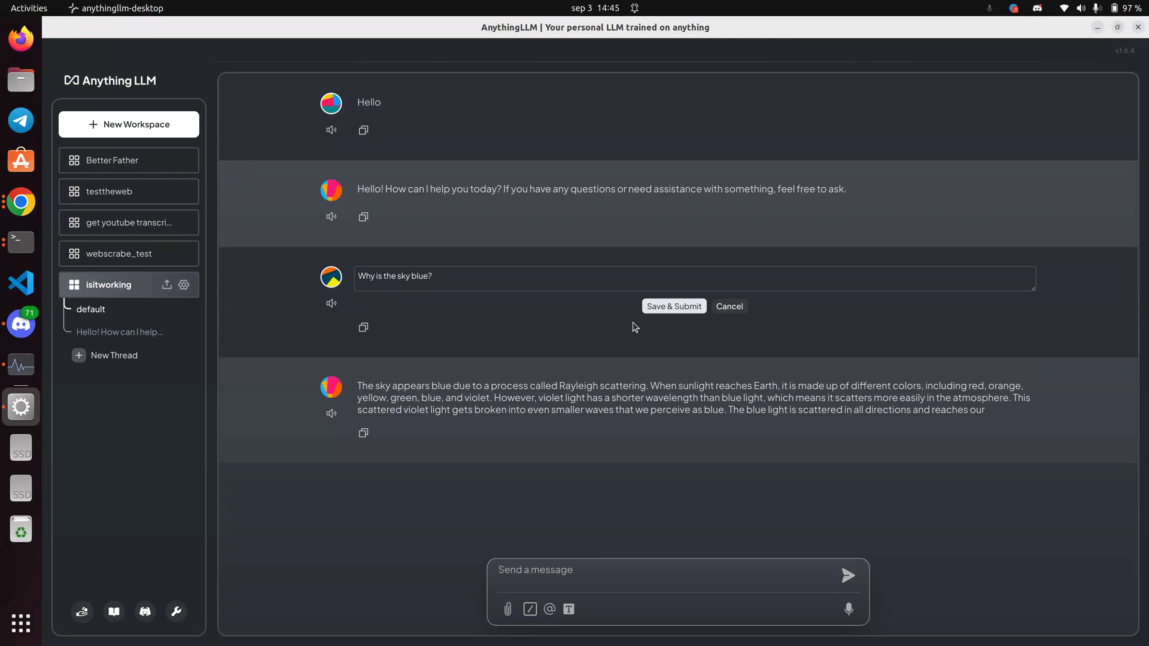
click(731, 307)
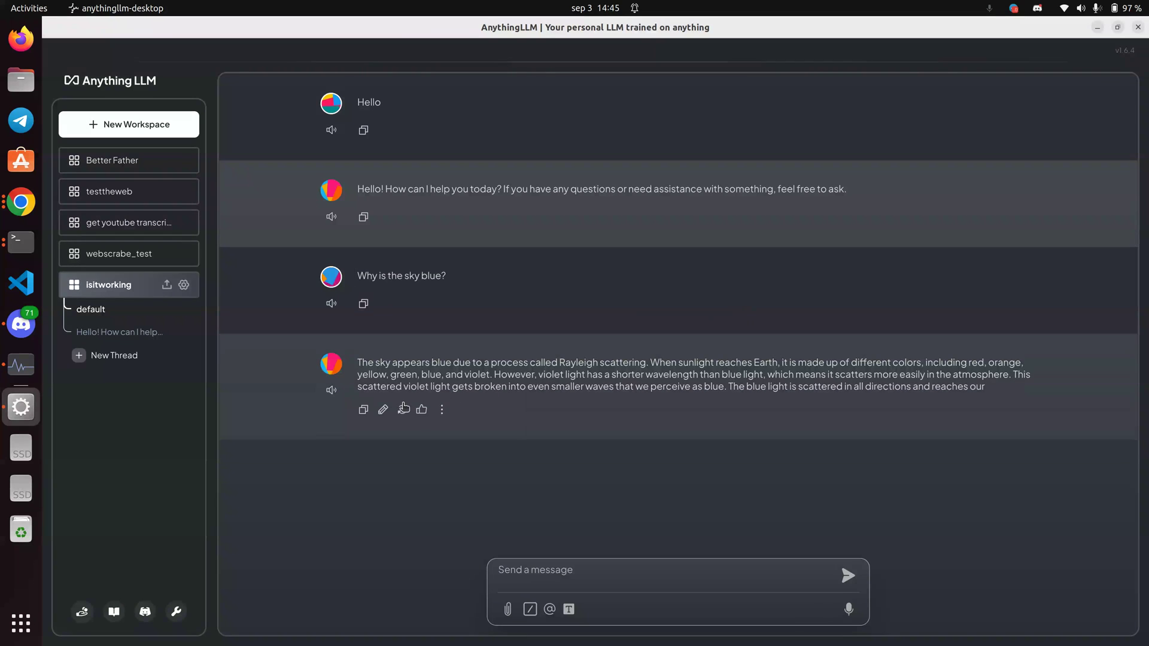
click(440, 412)
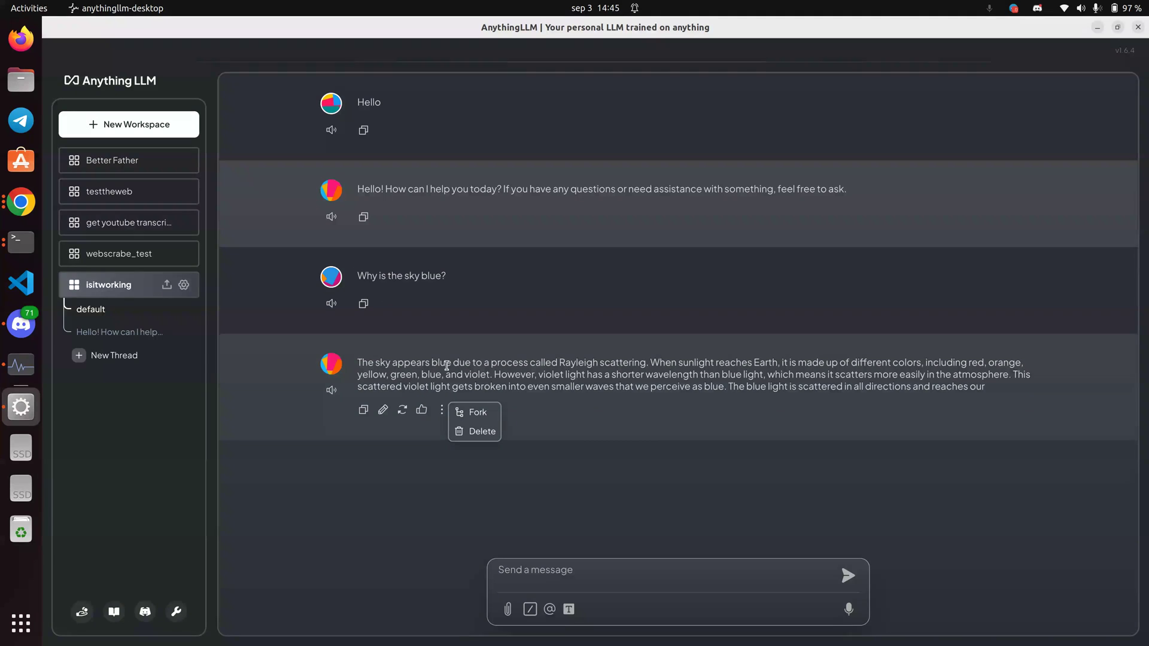
click(331, 392)
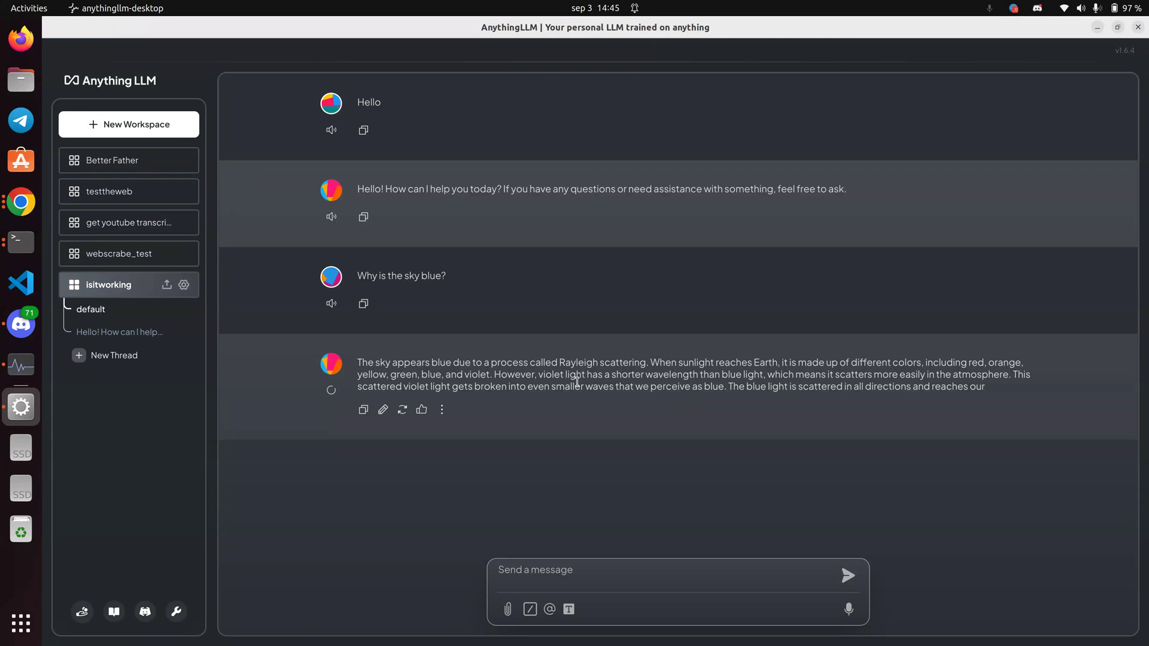
Switch between System Monitor and AnythingLLM, ending on System Monitor showing CPU and memory load.
key(alt+Tab)
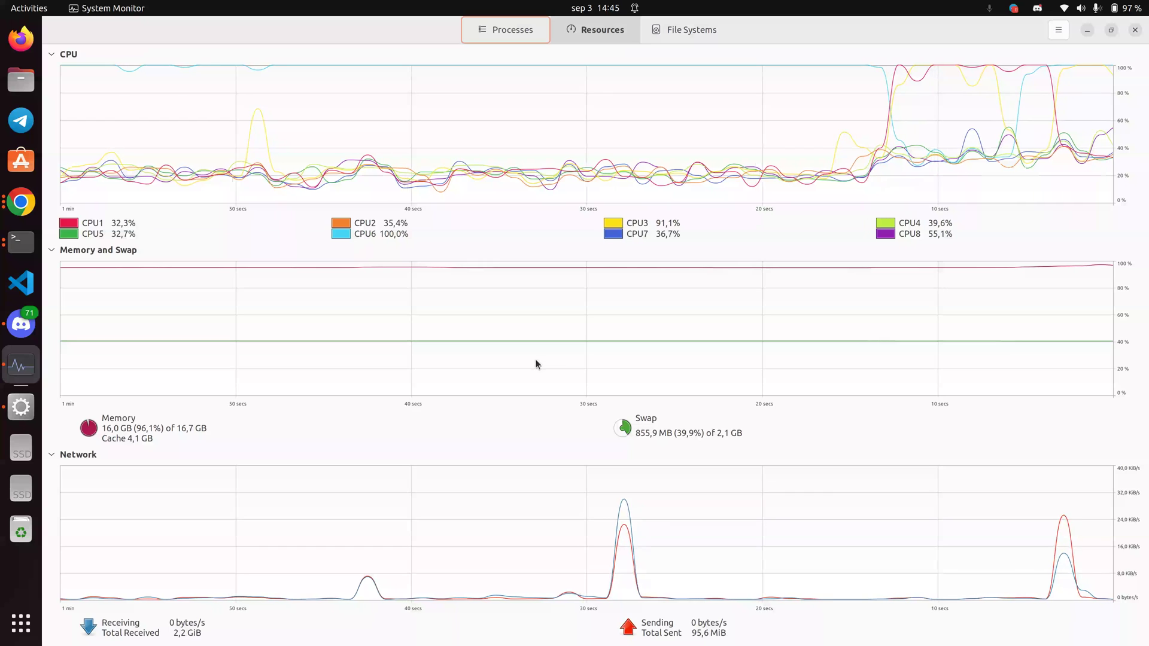
key(alt+Tab)
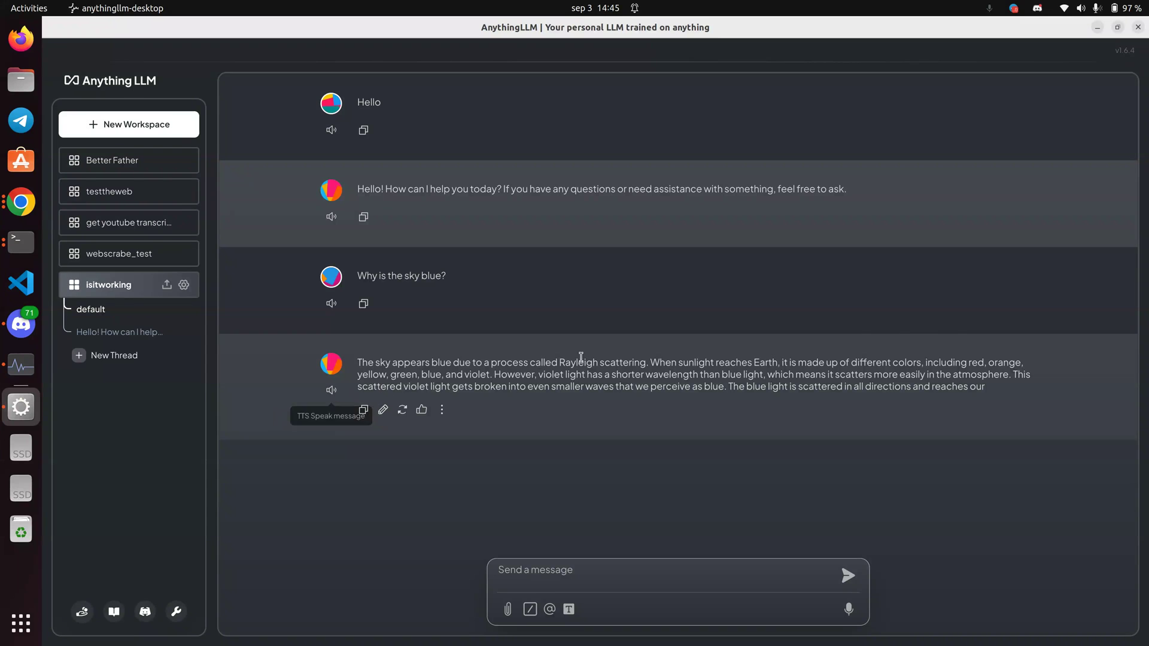
key(alt+Tab)
key(alt+Tab)
key(alt+Tab)
key(alt+Tab)
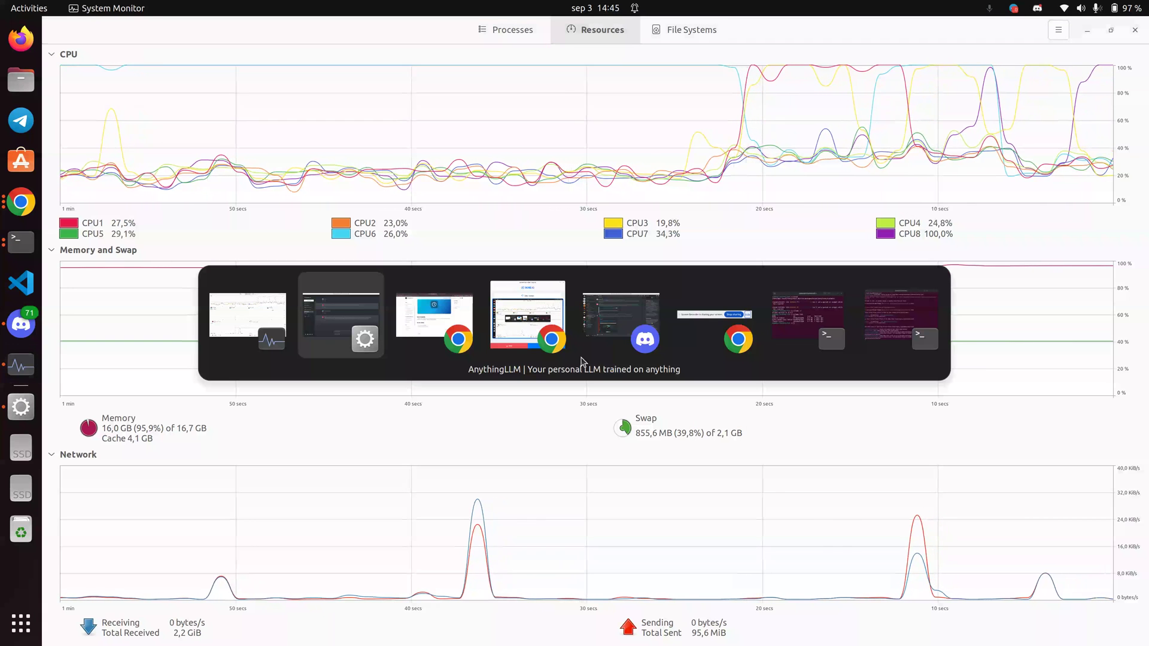